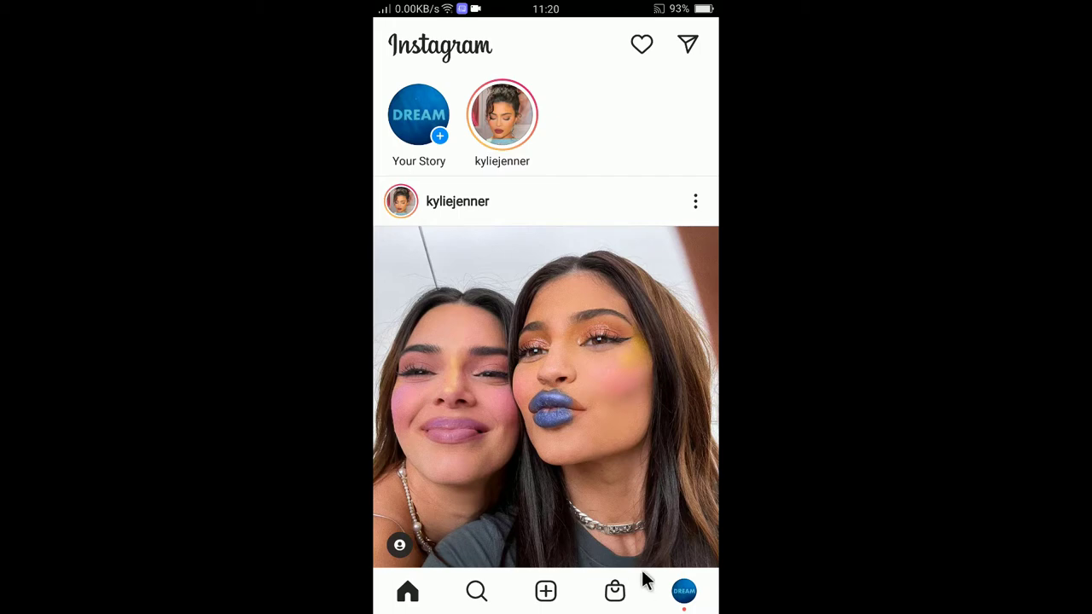
From your profile, start an IGTV upload of the first 1:55 video and keep its default cover.
left_click(688, 597)
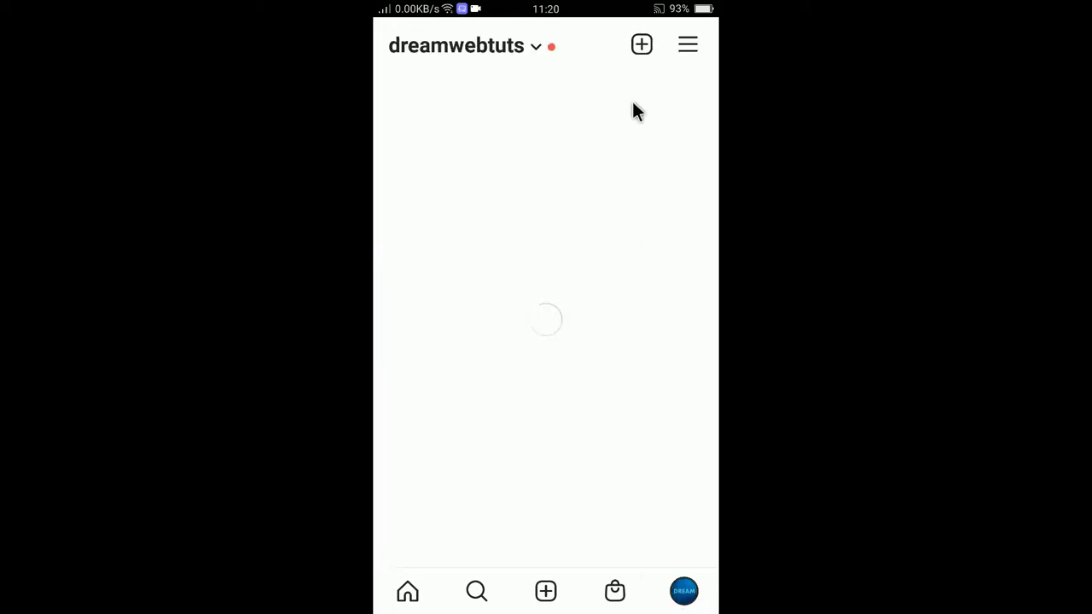
left_click(642, 44)
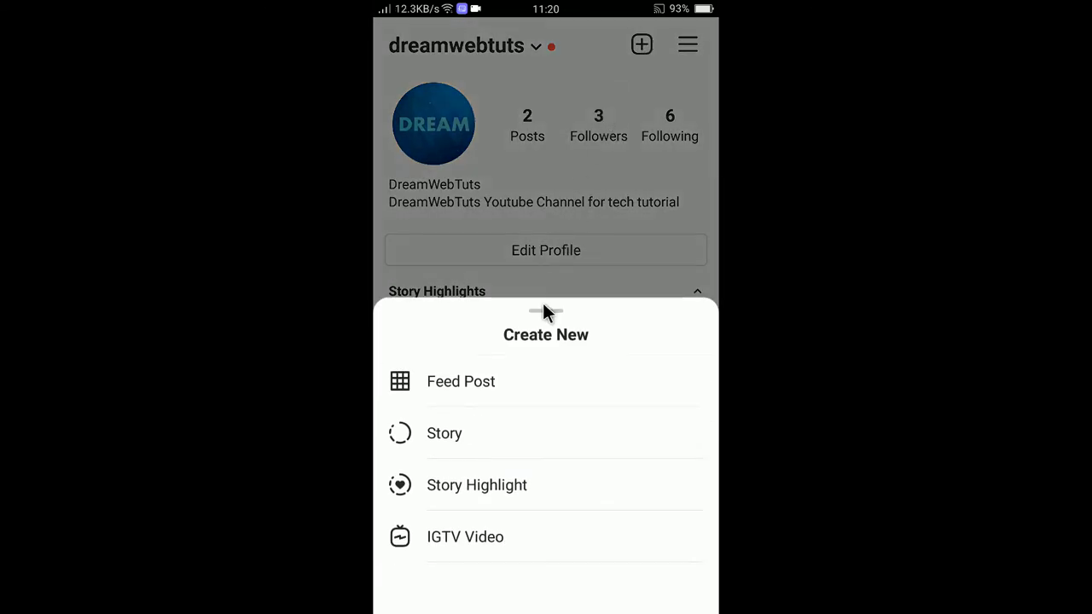
left_click(474, 537)
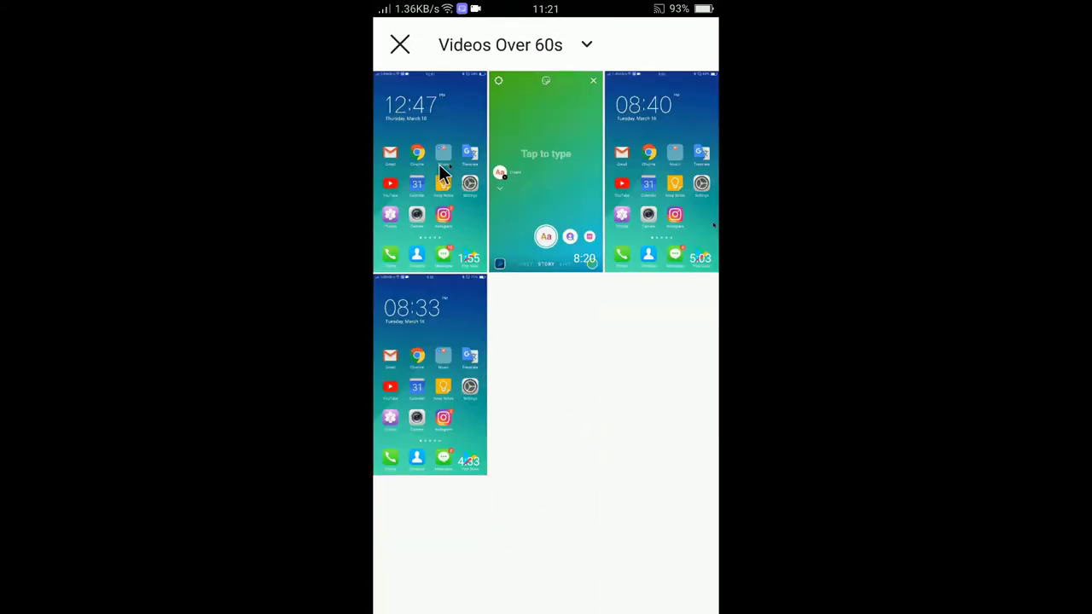
left_click(441, 171)
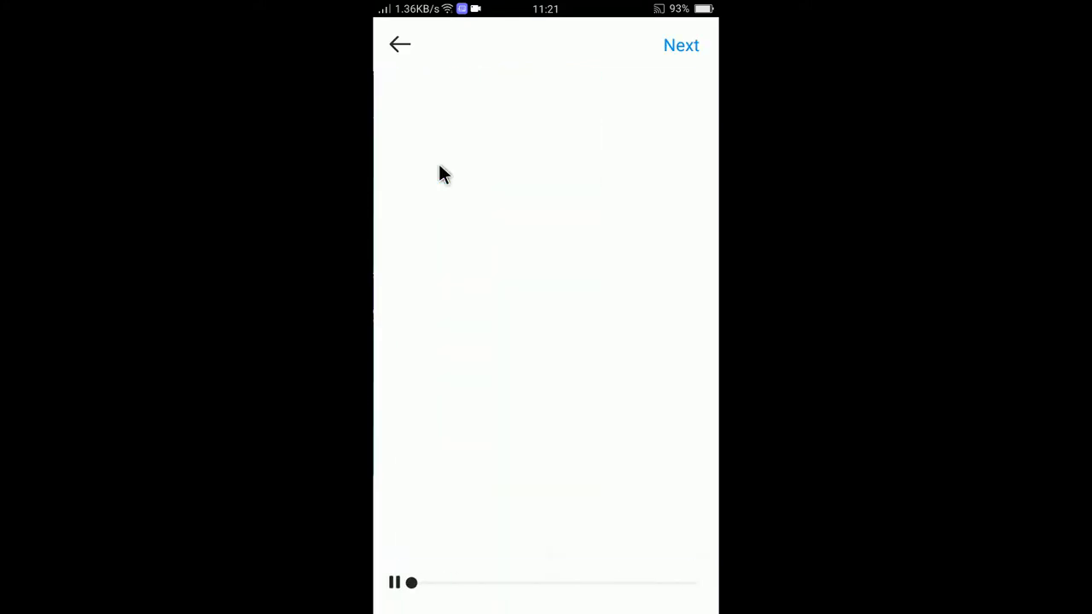
left_click(687, 43)
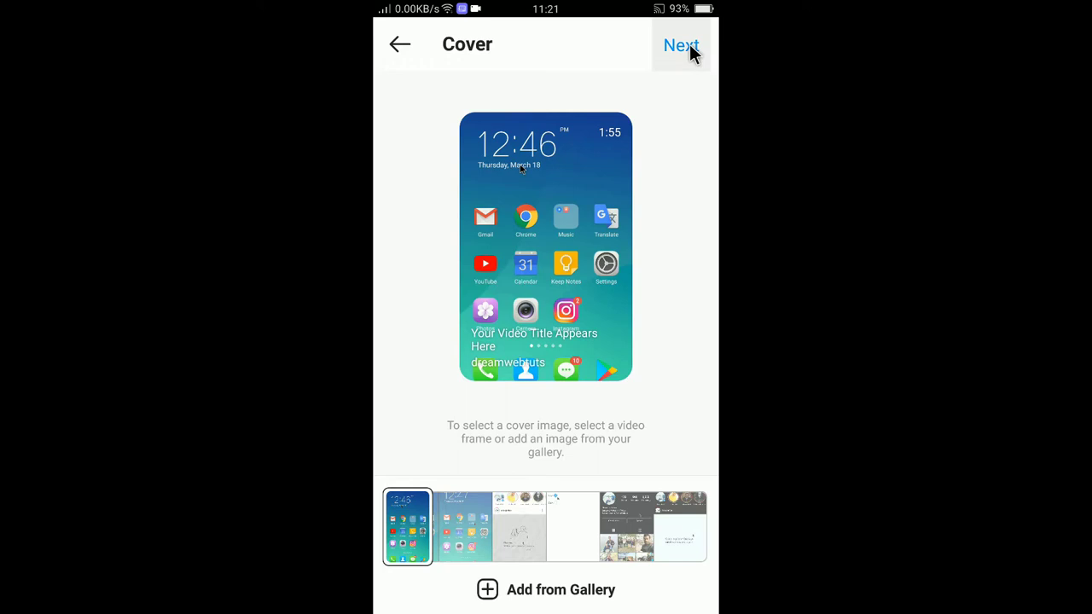
left_click(689, 44)
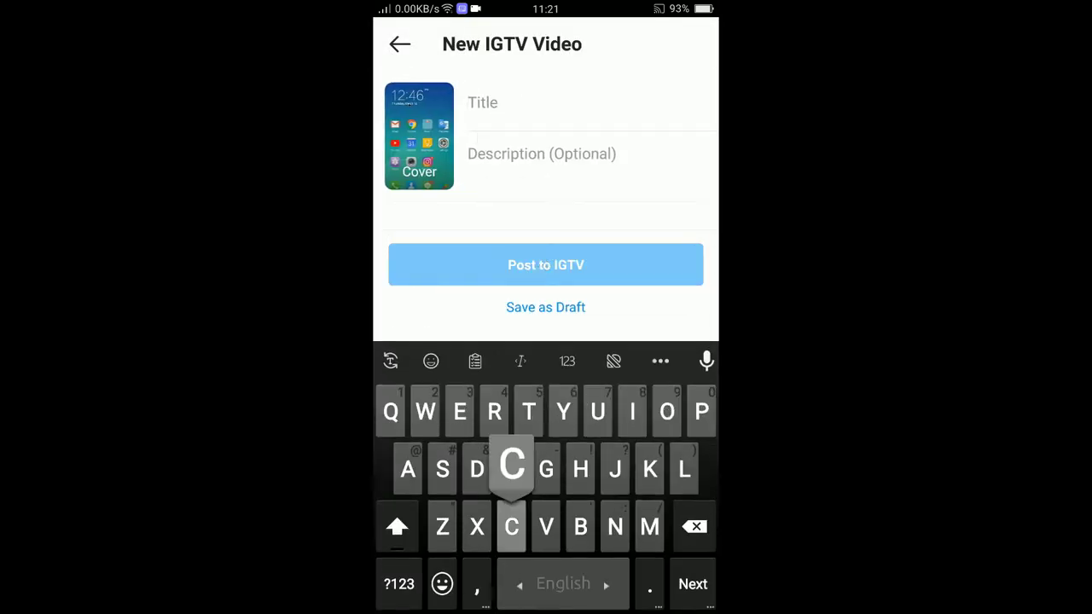
type("Click her")
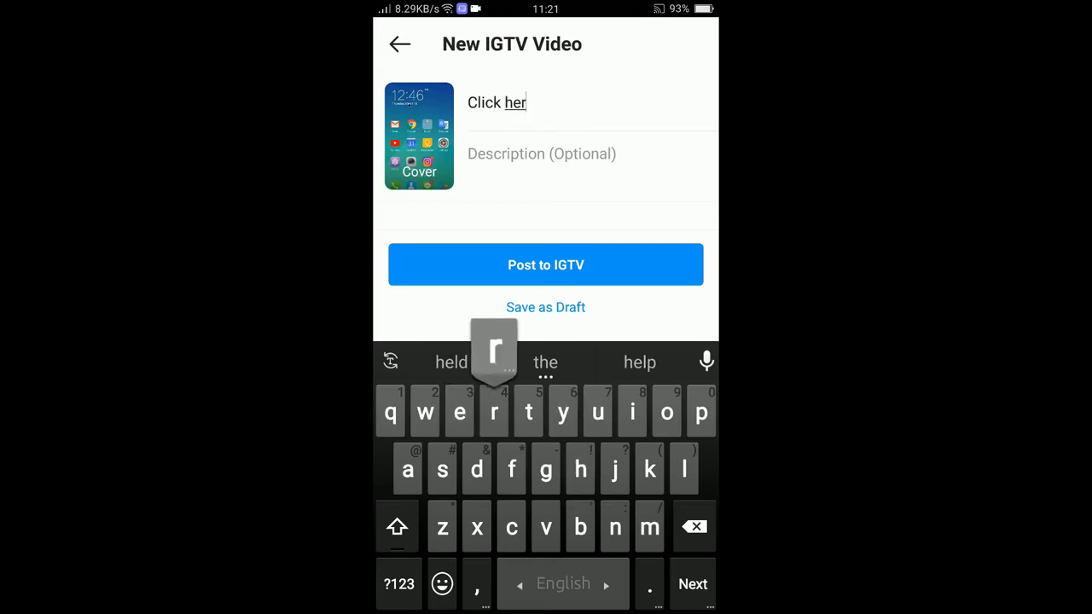
type("e for t")
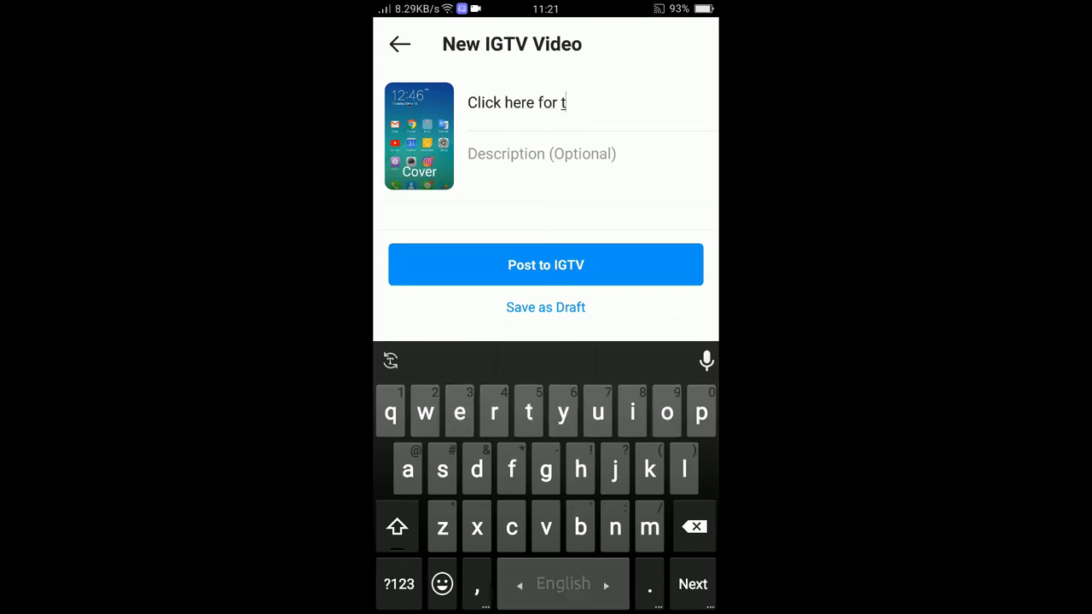
type("he link")
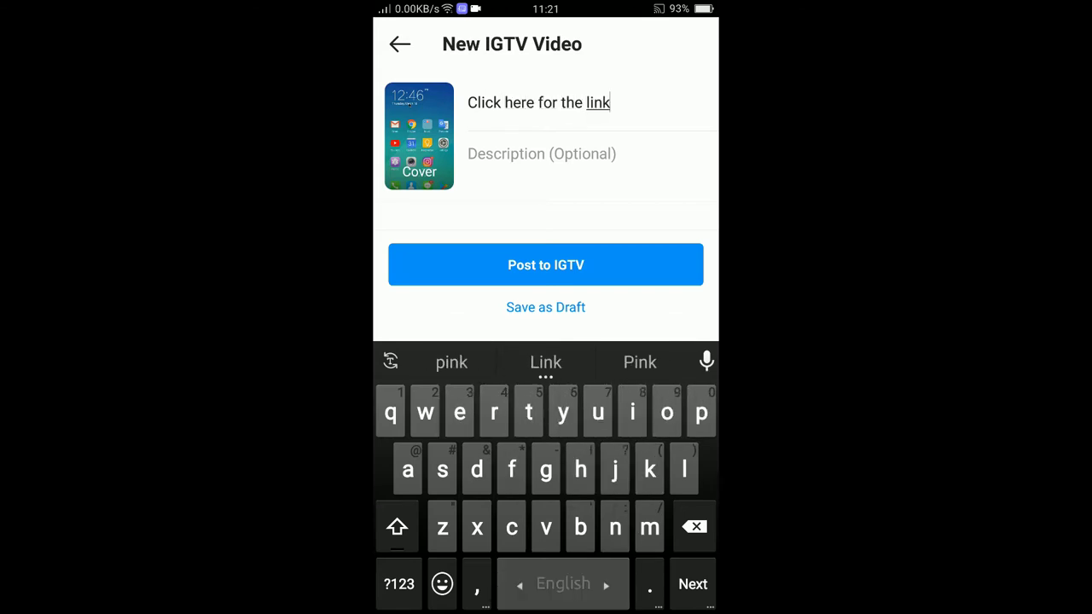
key("Tab")
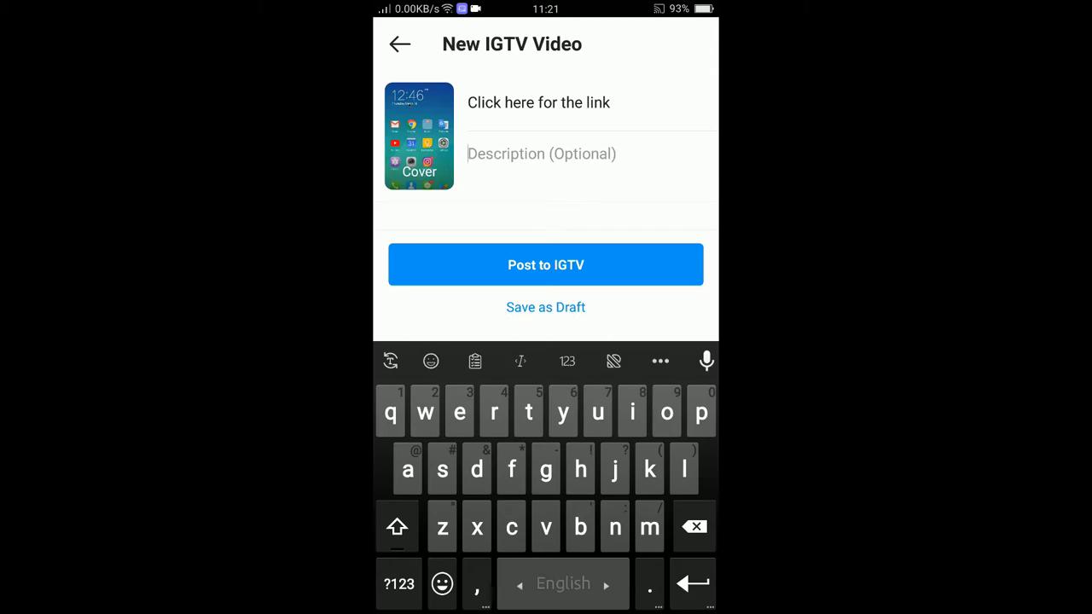
type("htpa")
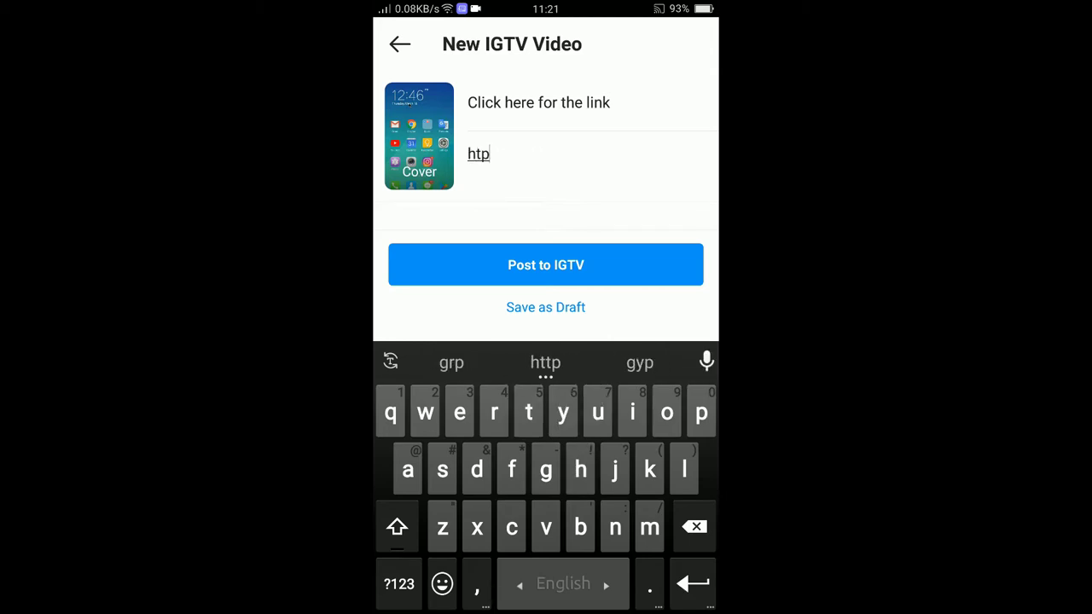
key("BackSpace")
key("BackSpace")
type("t")
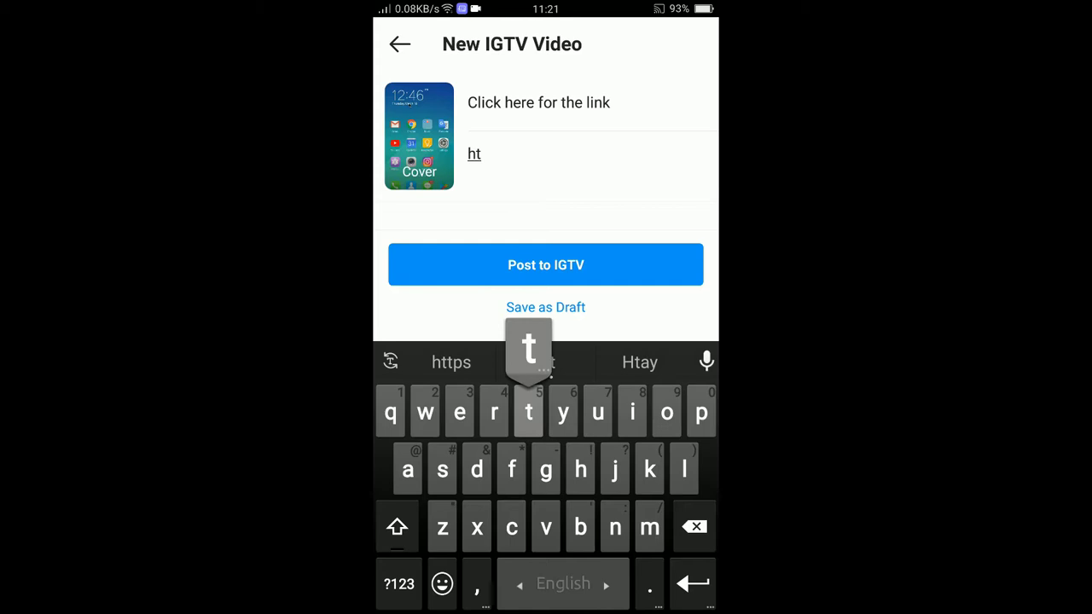
type("ps:")
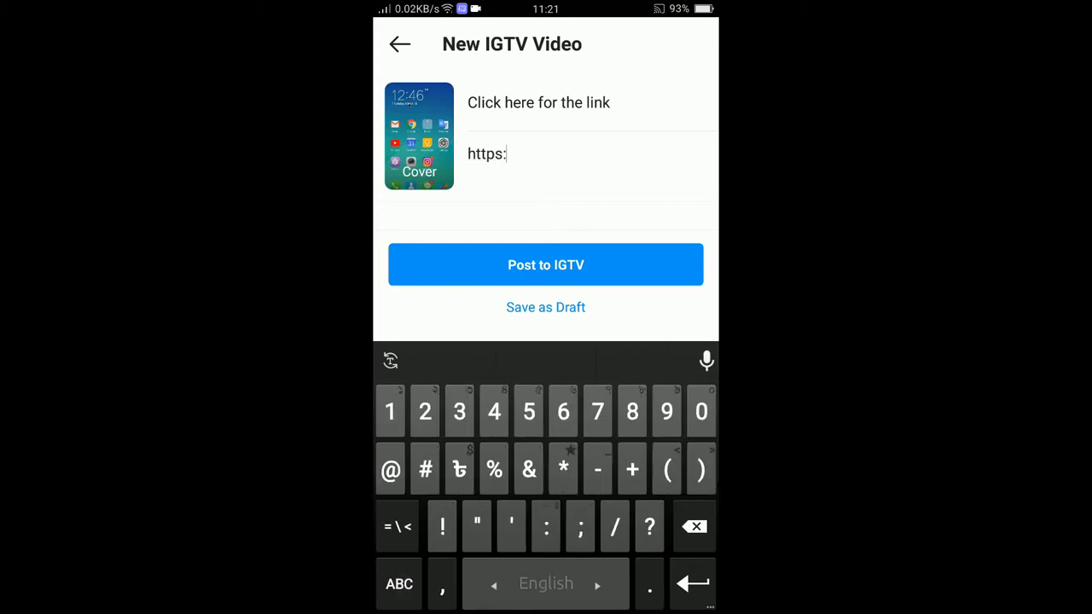
type("//faceb")
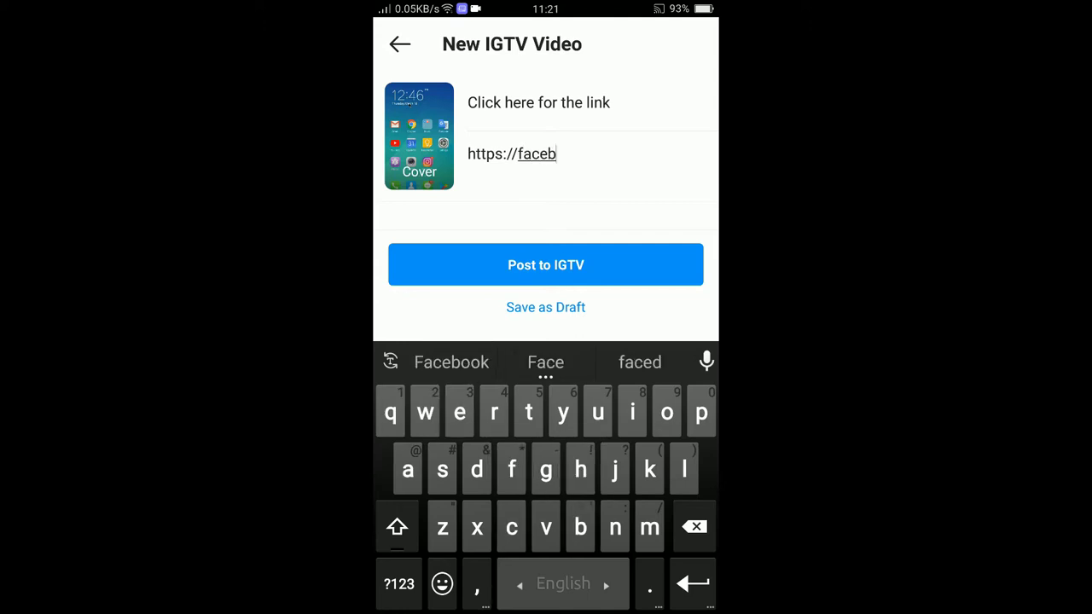
type("ook.con")
key("BackSpace")
type("m")
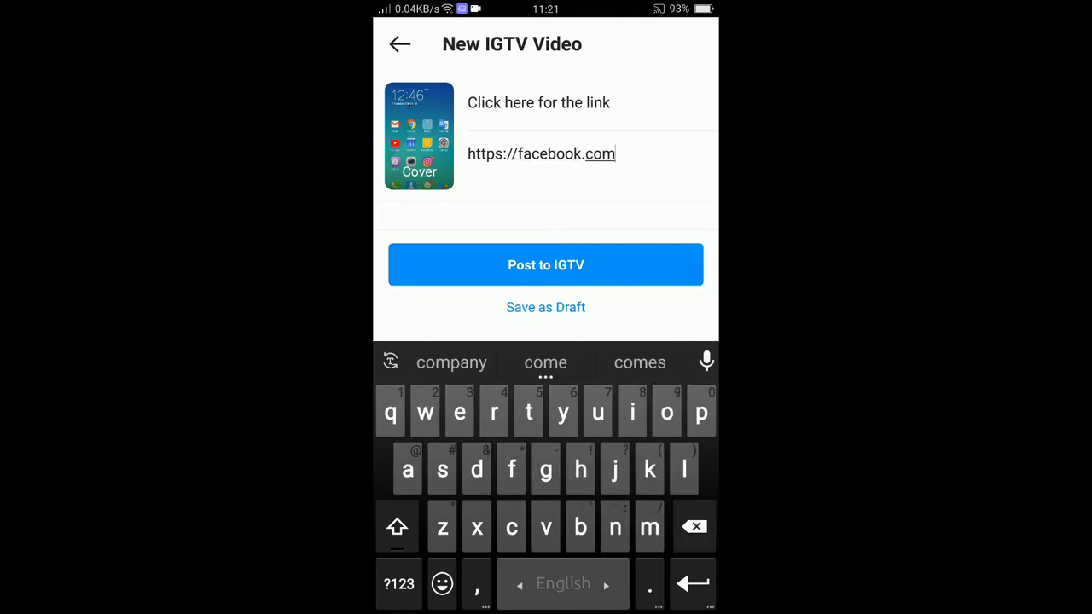
left_click(572, 266)
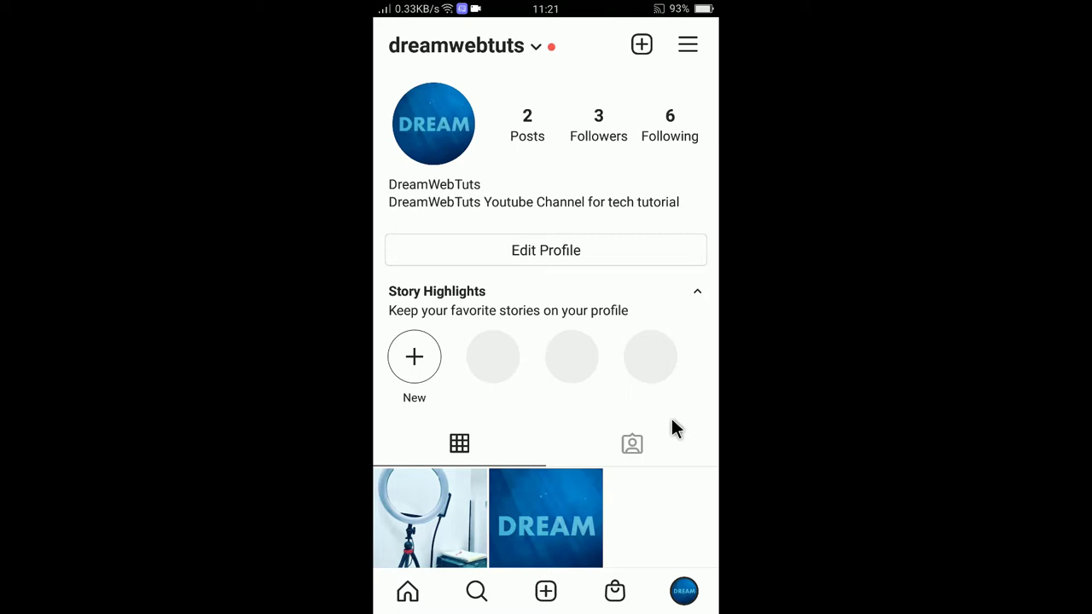
Refresh your profile and check its IGTV tab lists 'Click here for the link' with 0 views.
left_click(404, 597)
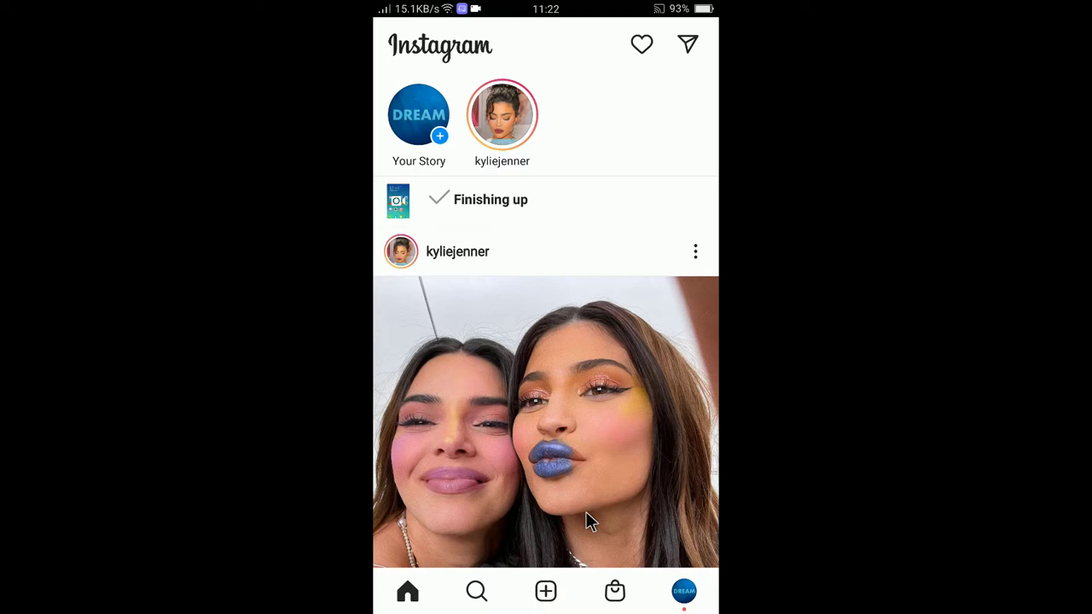
left_click(686, 595)
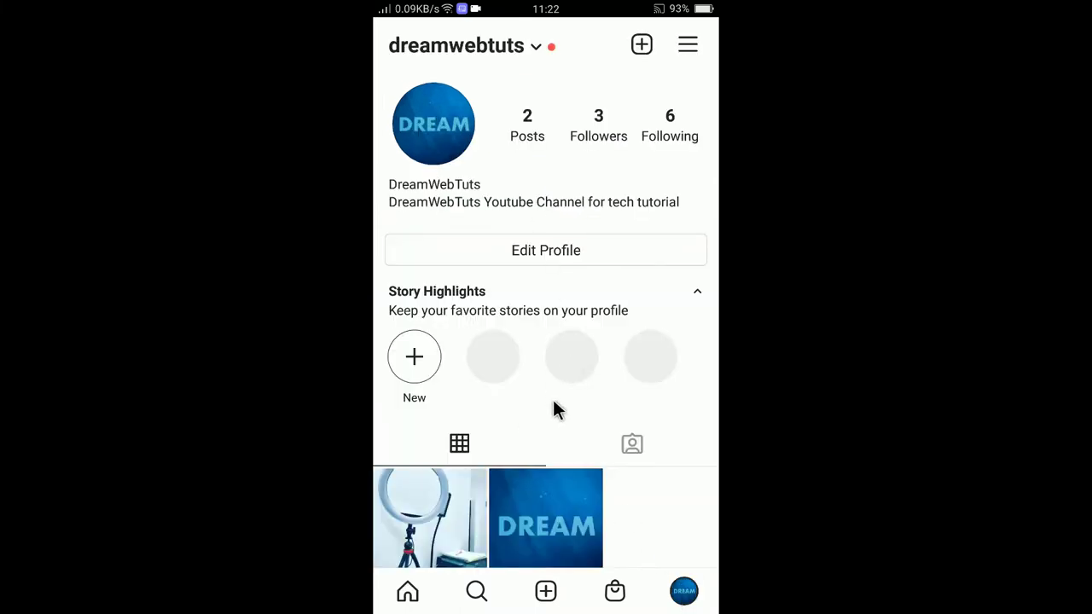
left_click_drag(590, 160, 581, 267)
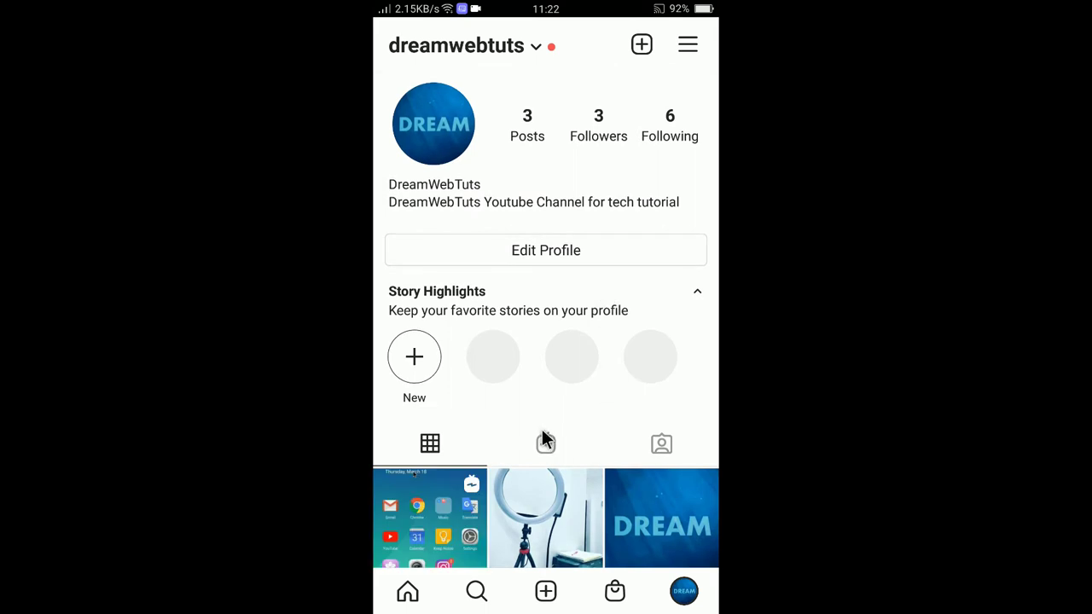
left_click(545, 442)
scroll(605, 503, "down", 5)
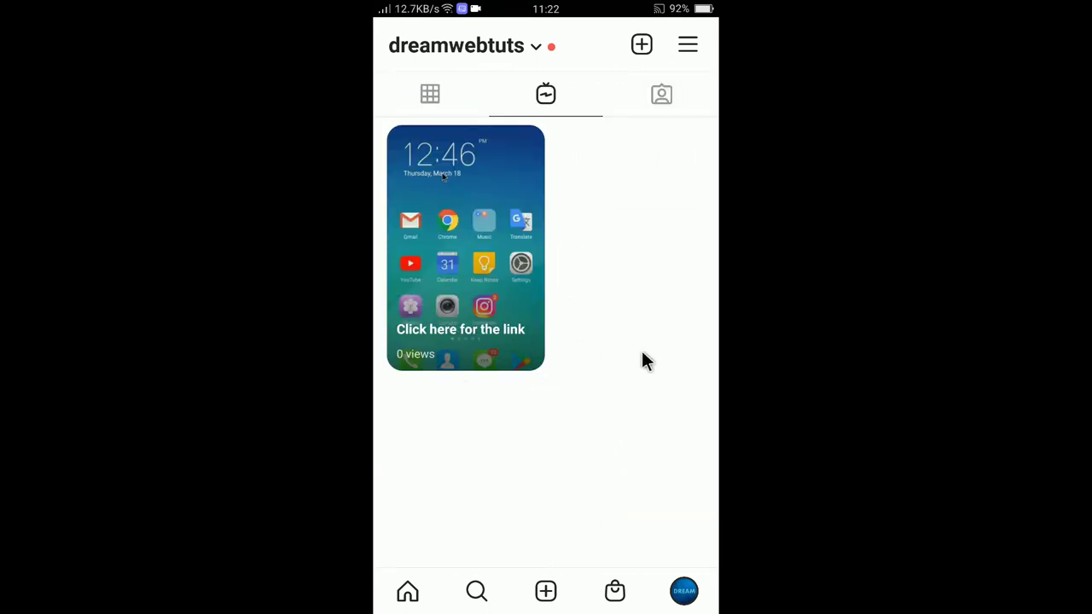
scroll(634, 381, "up", 5)
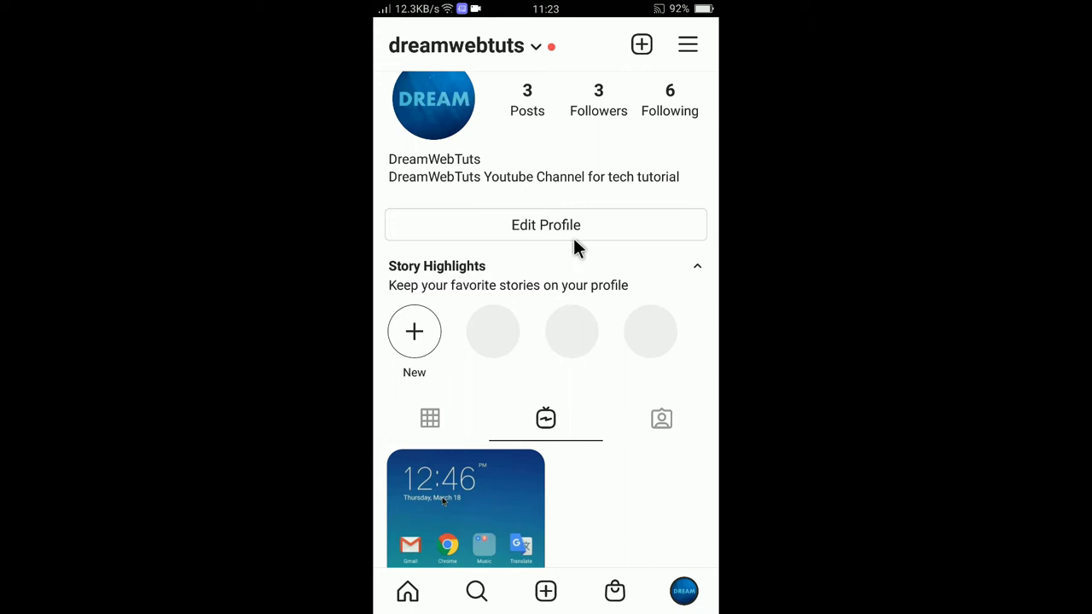
Start a text-only story from the home feed reading 'Swipe up for the link' on green.
left_click(641, 46)
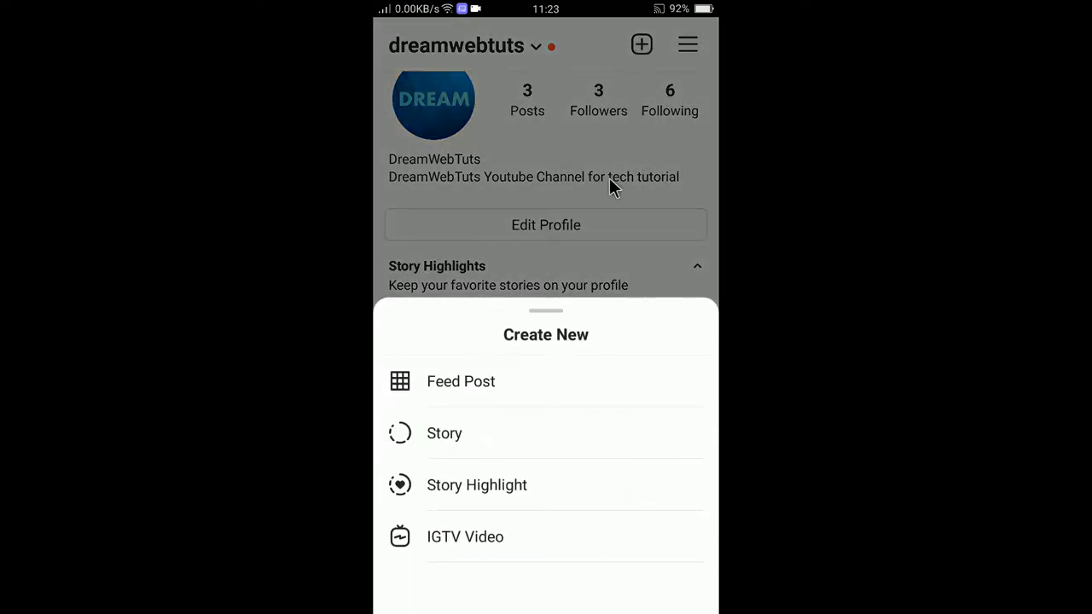
left_click(657, 156)
left_click(408, 595)
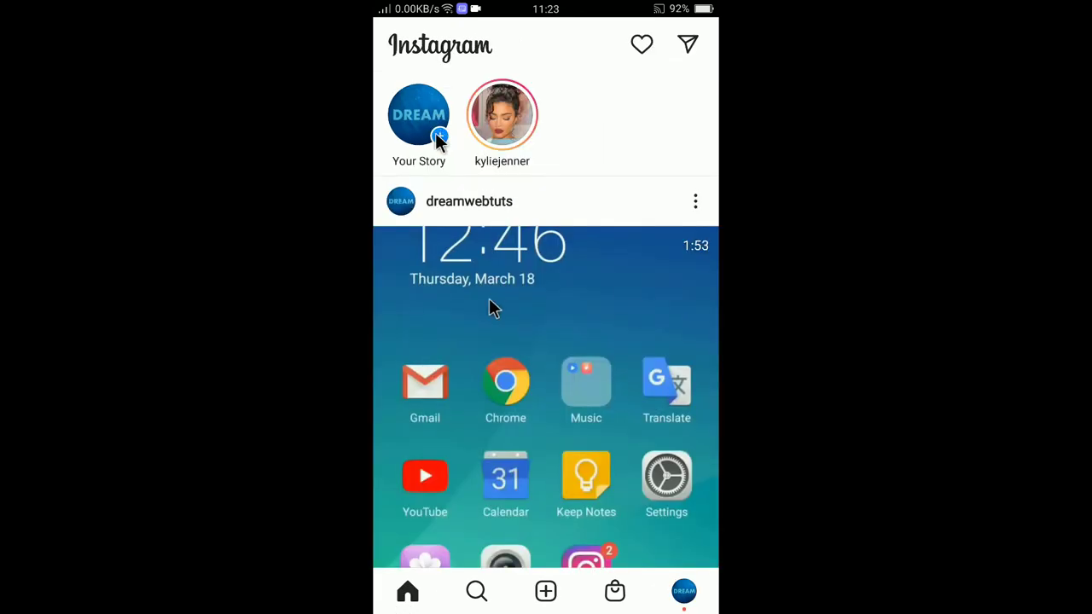
left_click(437, 141)
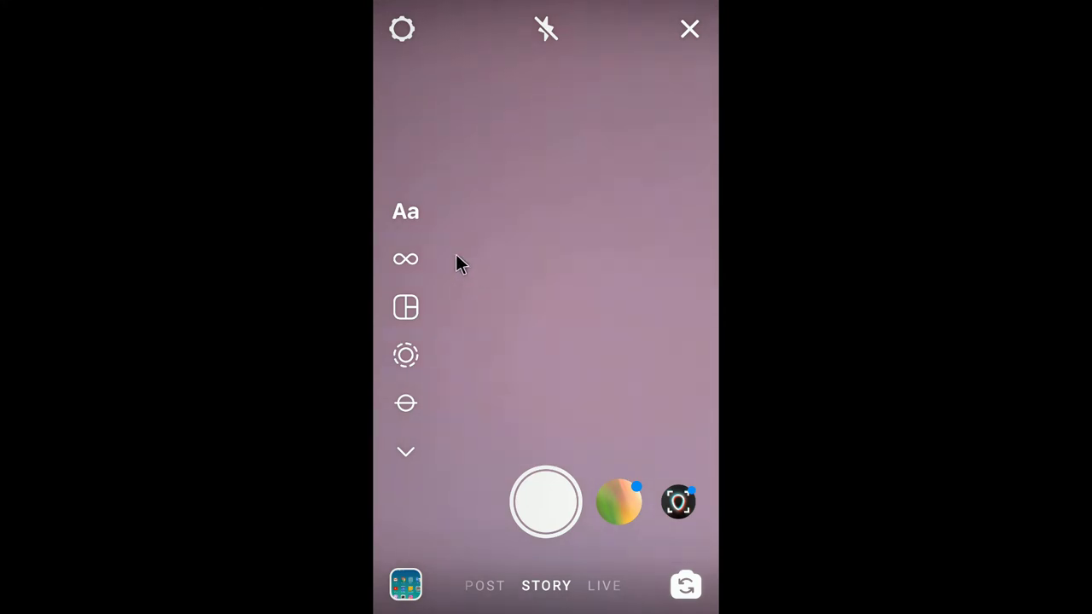
left_click(406, 212)
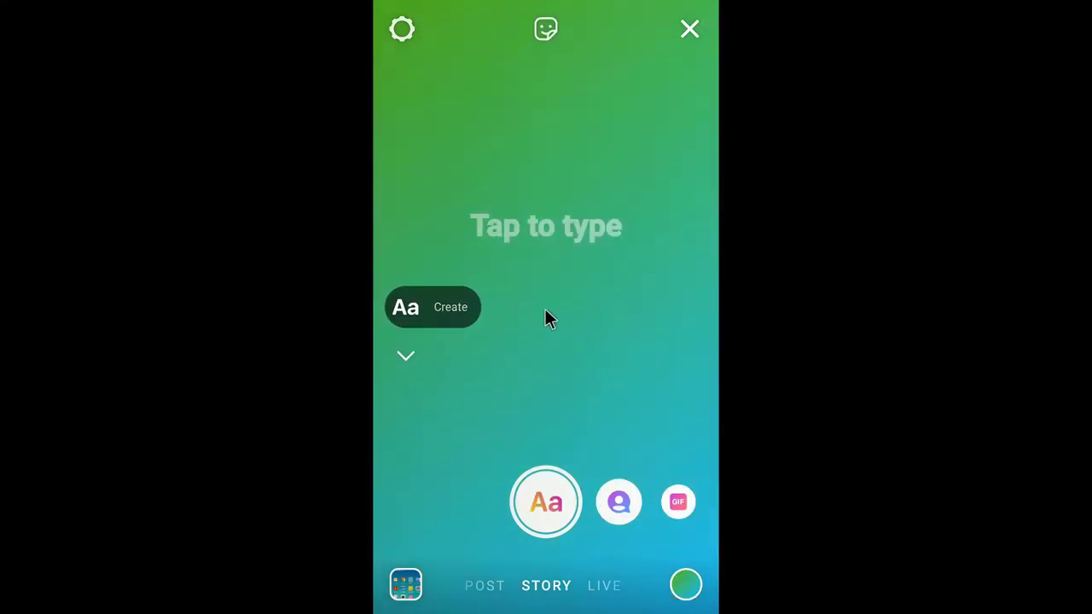
left_click(512, 229)
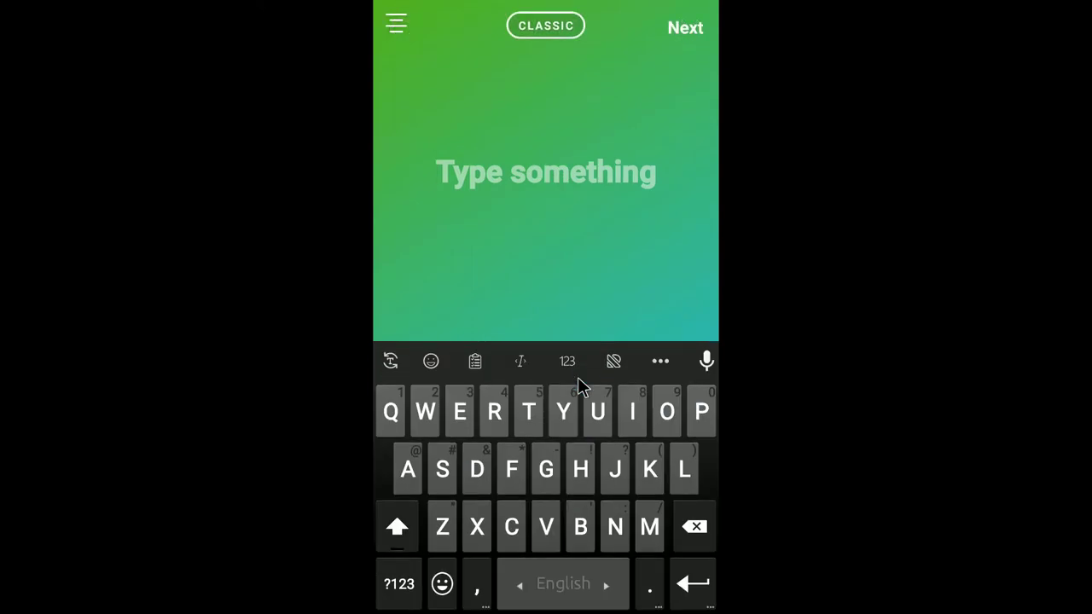
type("Sw")
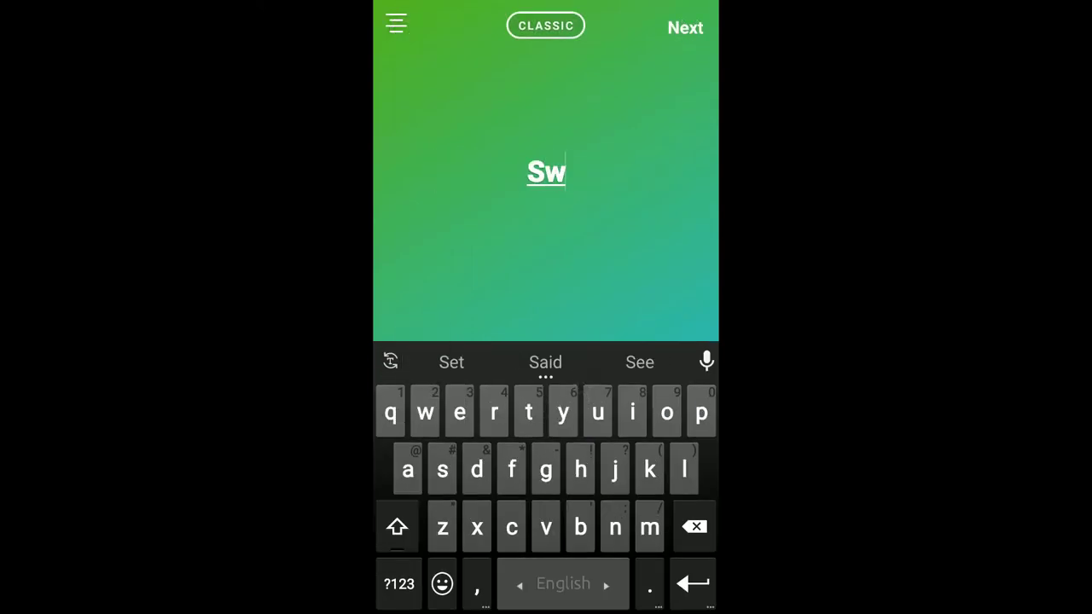
type("ipe up ")
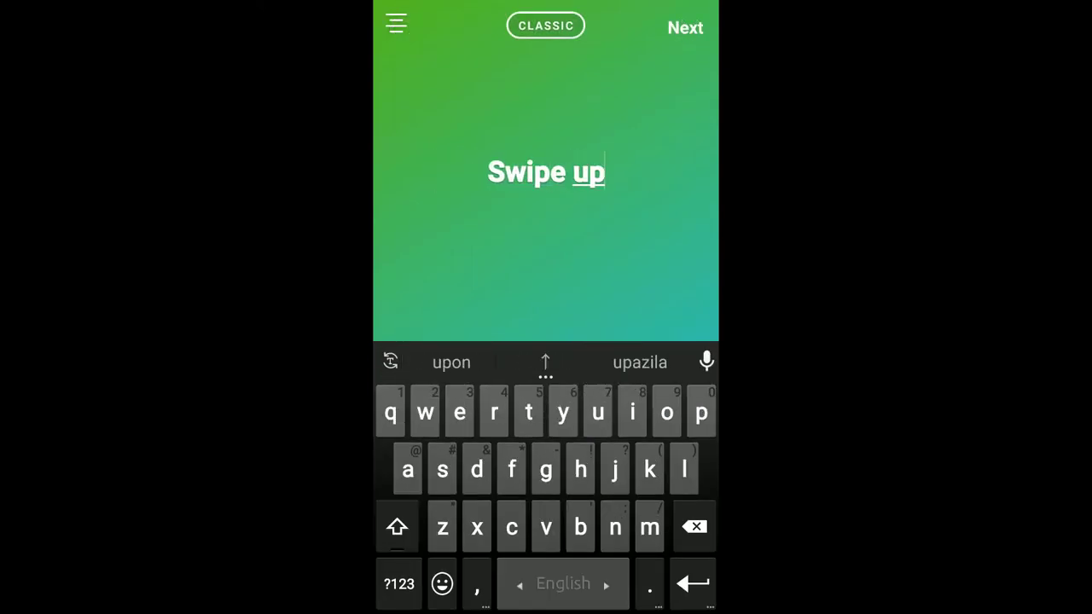
type("for the ")
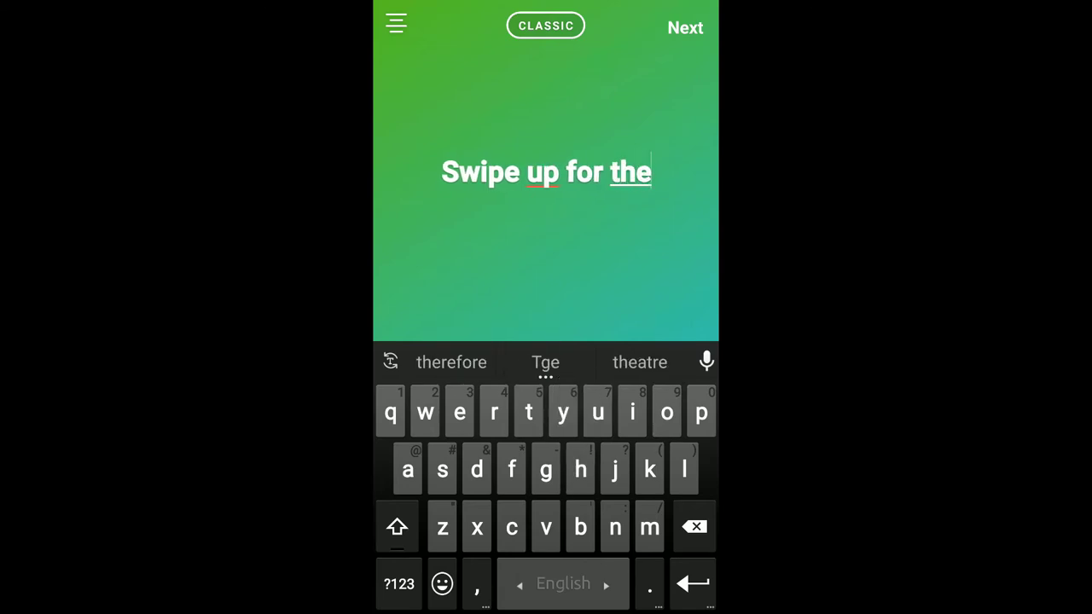
type("link")
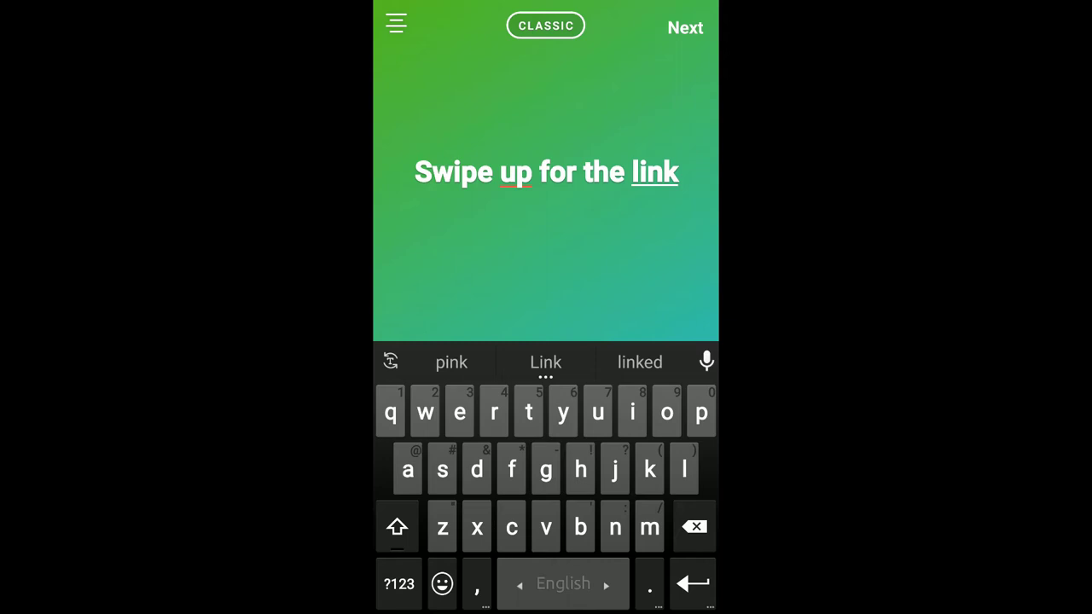
left_click(638, 93)
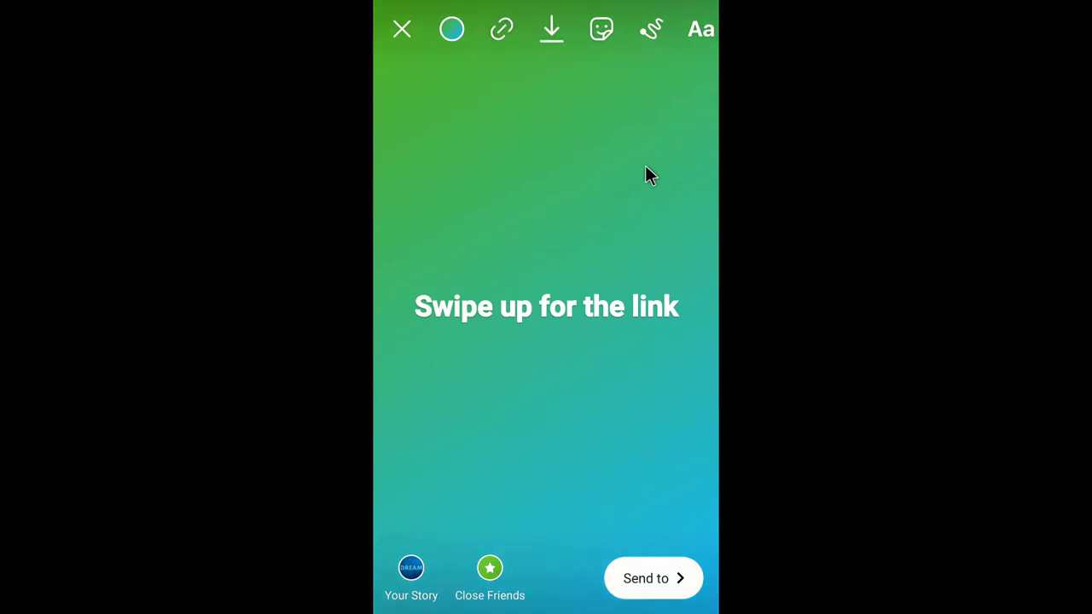
Search GIF stickers for 'swipe up' and add the cyan SWIPE UP GIPHY sticker.
left_click(601, 30)
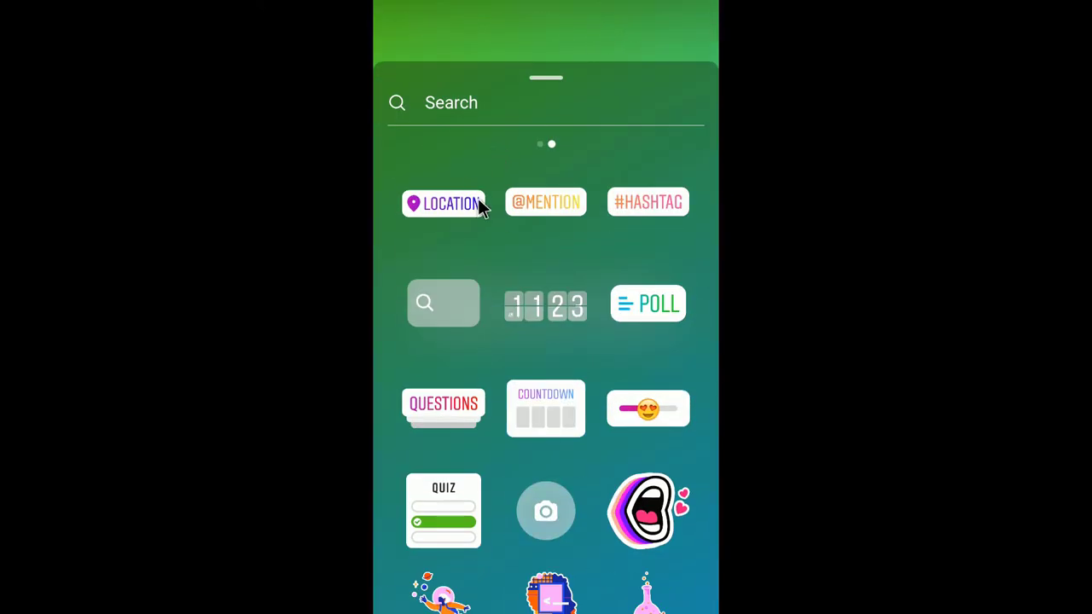
scroll(488, 285, "down", 3)
scroll(490, 322, "up", 3)
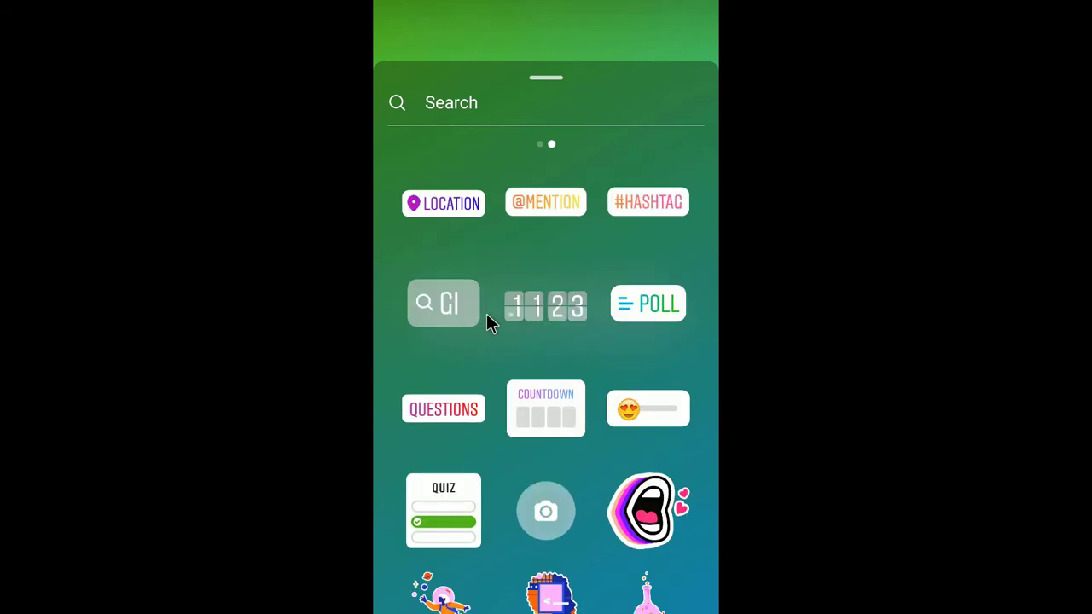
left_click(467, 113)
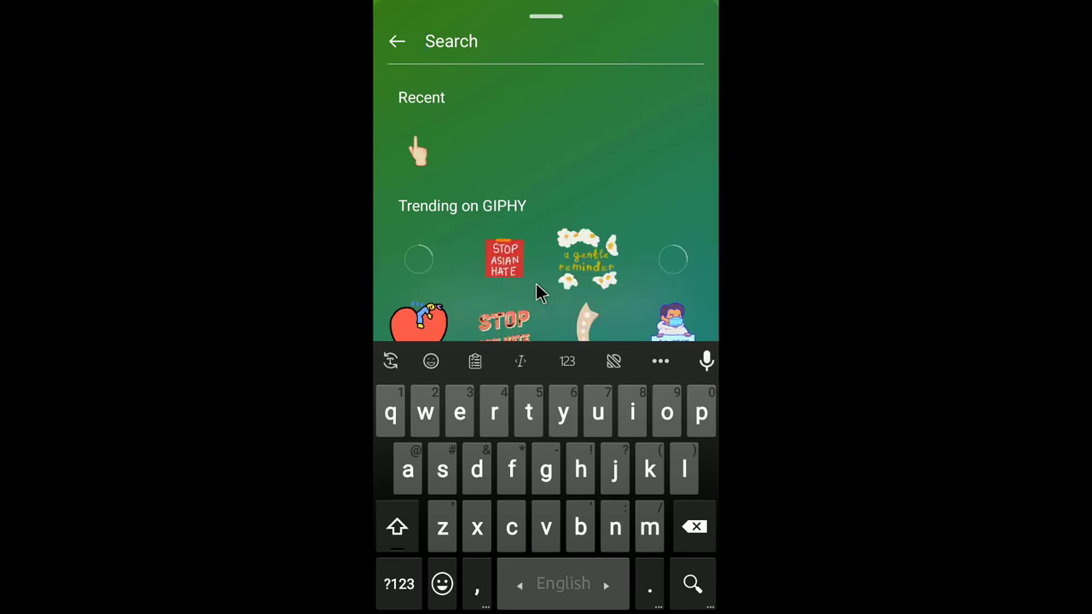
type("s")
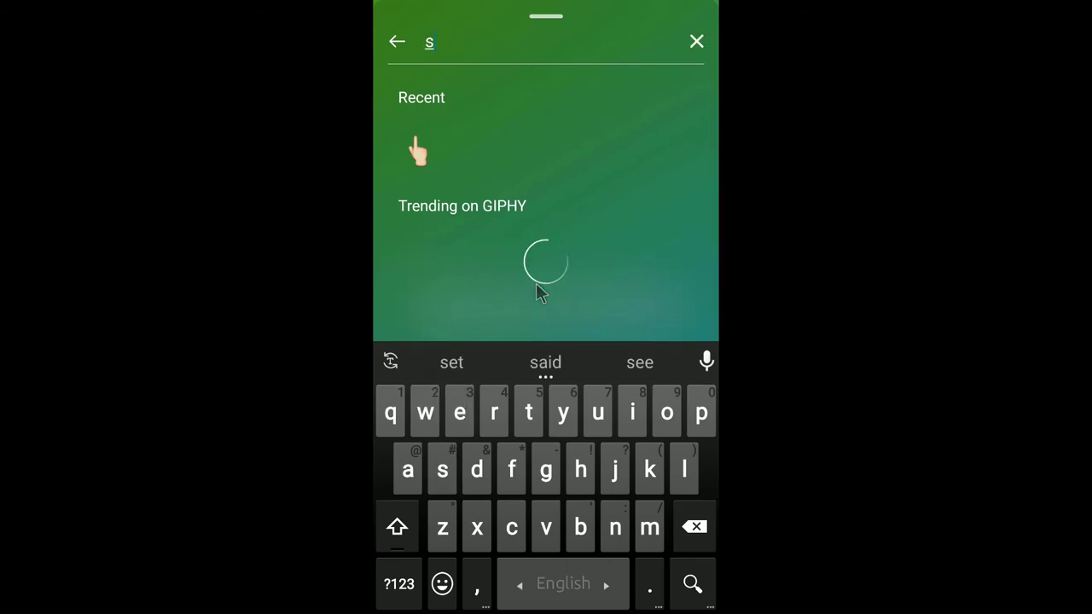
type("wipe up")
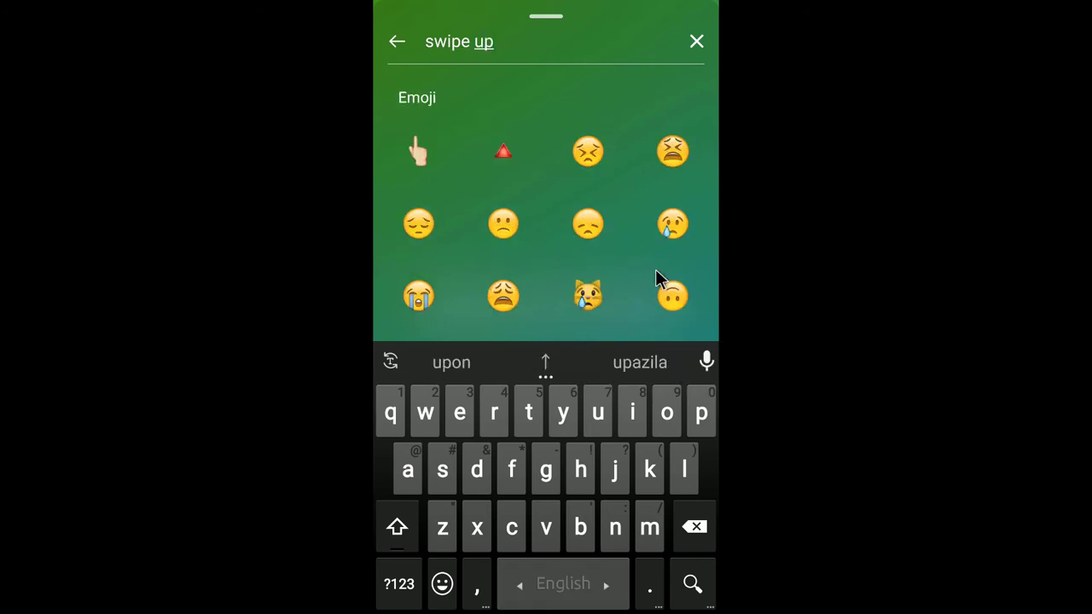
scroll(597, 358, "down", 1)
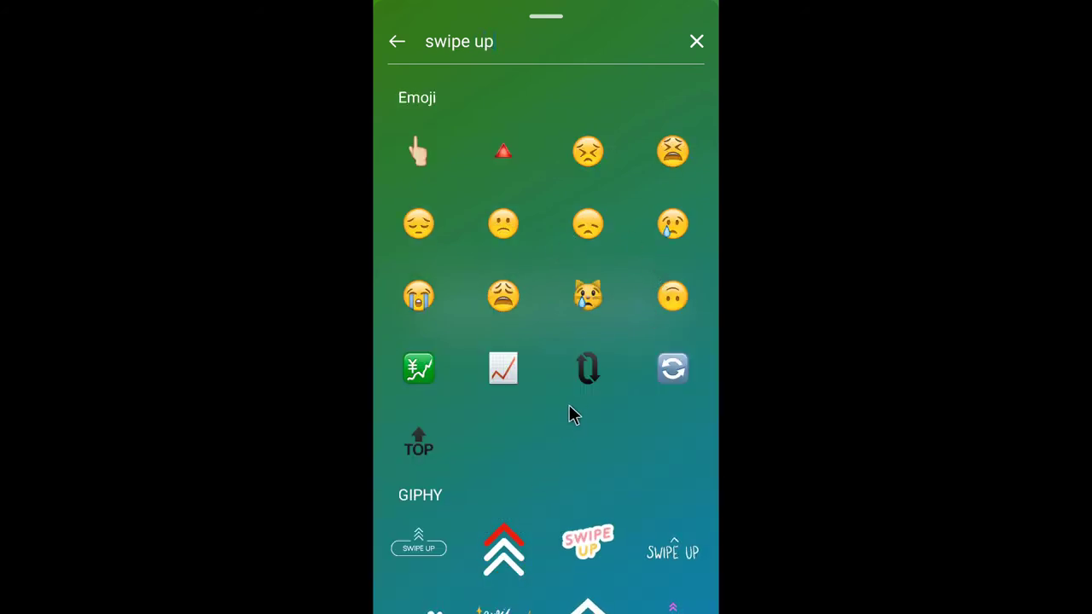
scroll(570, 422, "down", 2)
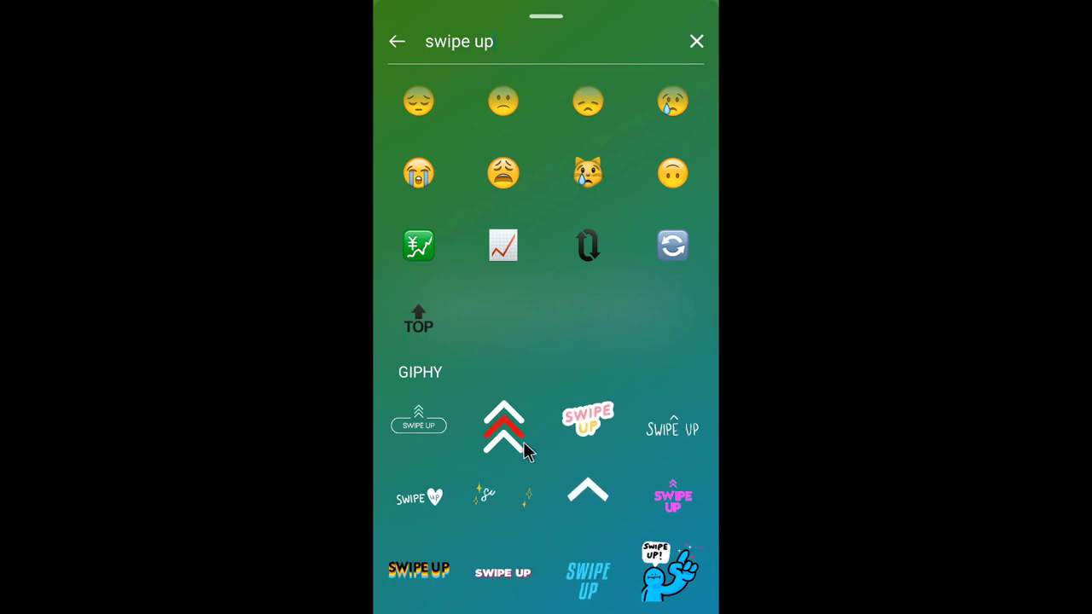
left_click(391, 577)
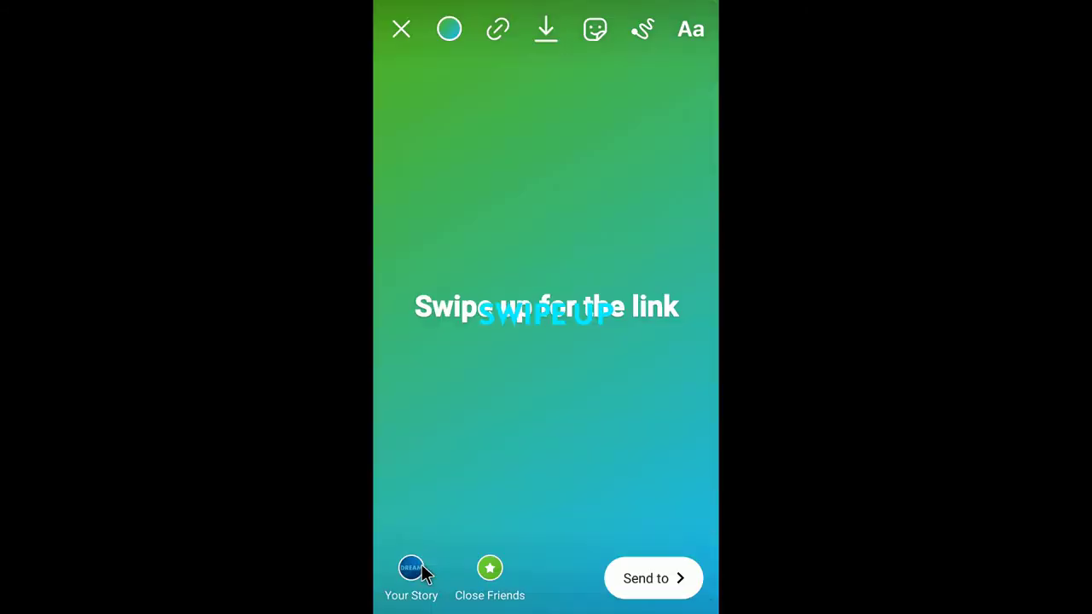
Move the sticker below the text, link the story to the IGTV video, and share to Your Story.
left_click_drag(560, 308, 568, 451)
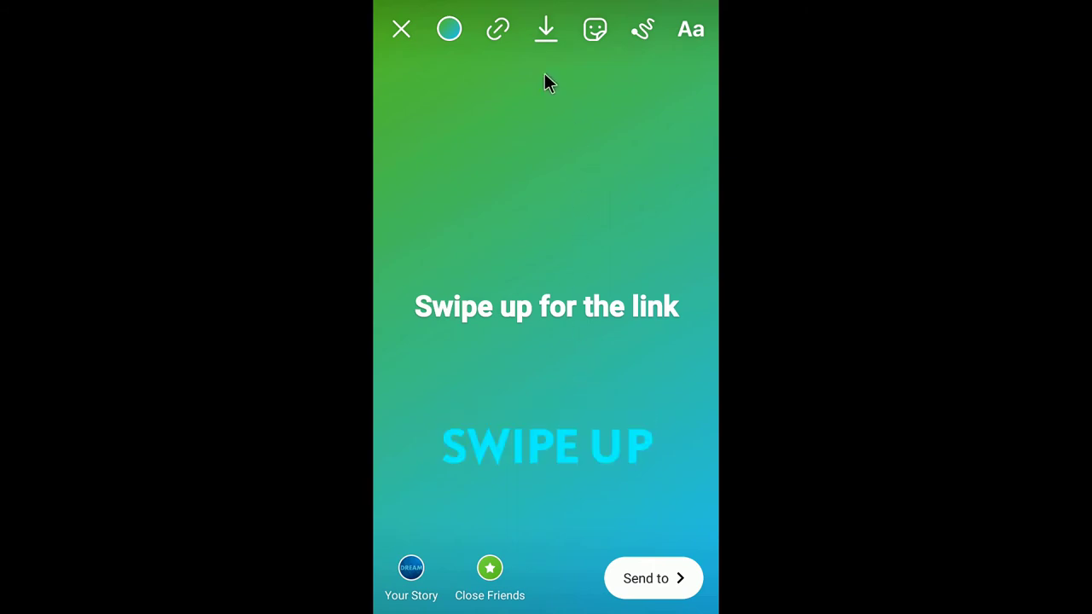
left_click(499, 31)
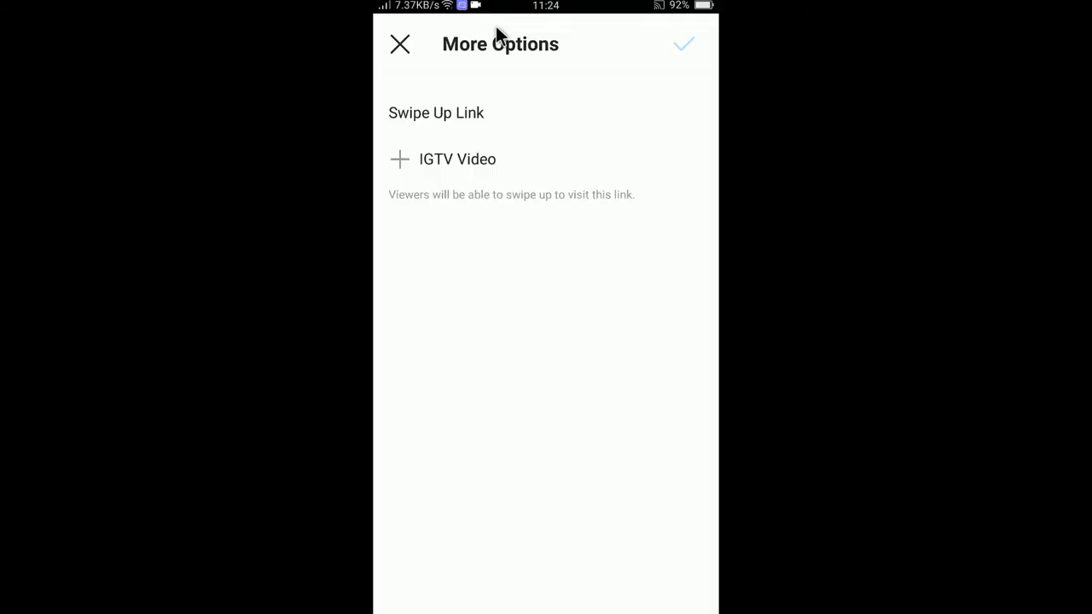
left_click(479, 162)
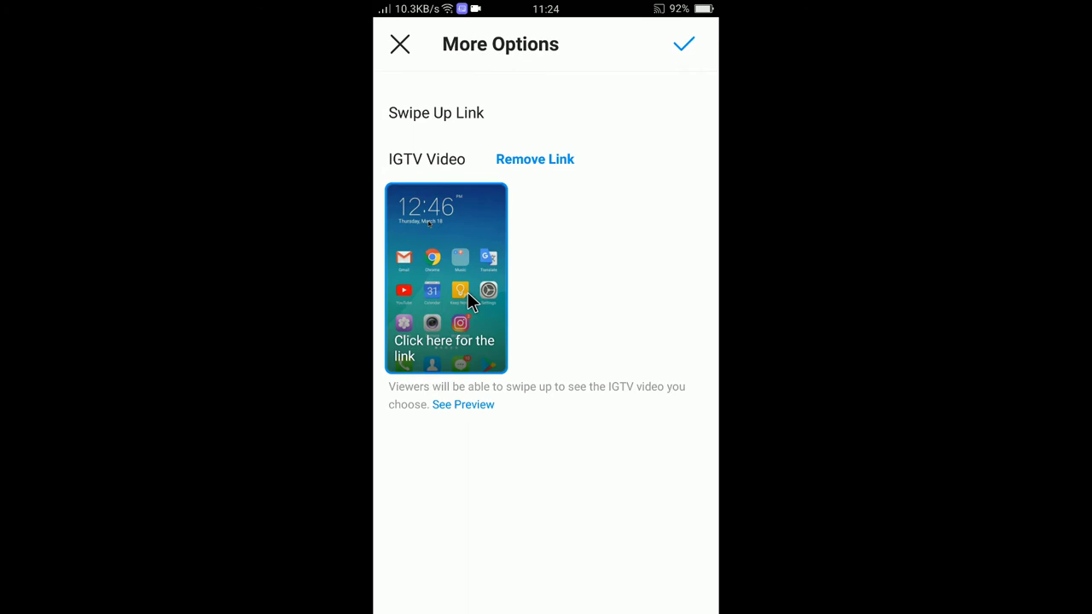
left_click(686, 47)
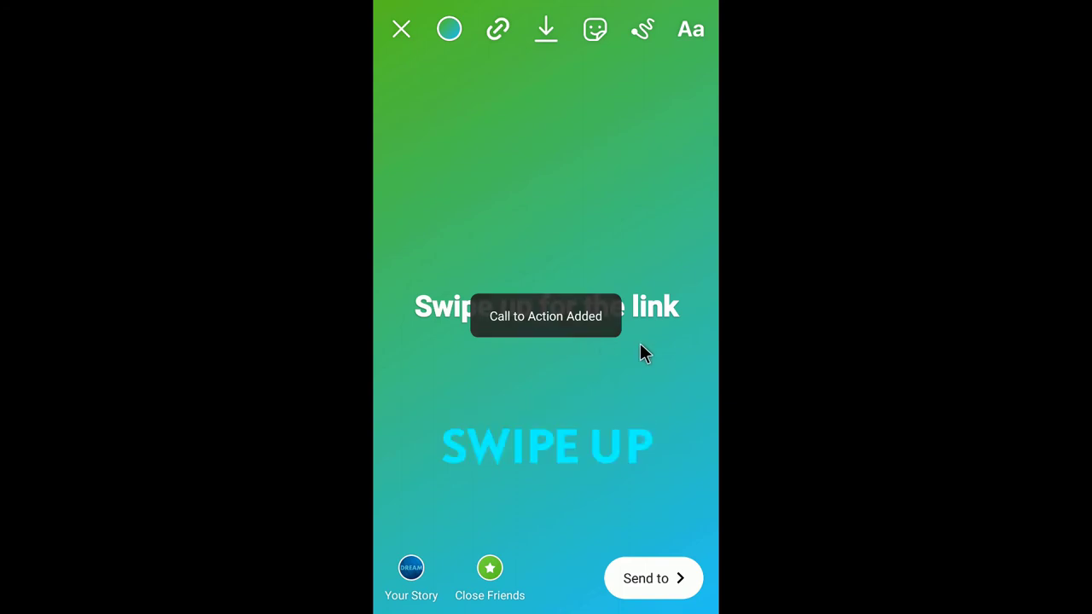
left_click(670, 580)
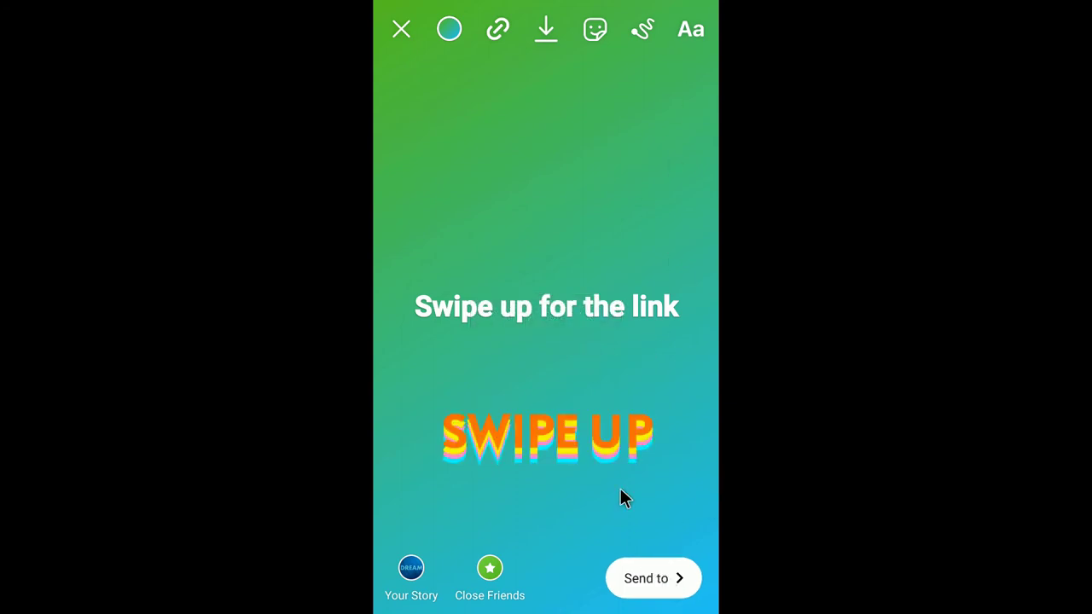
left_click(667, 408)
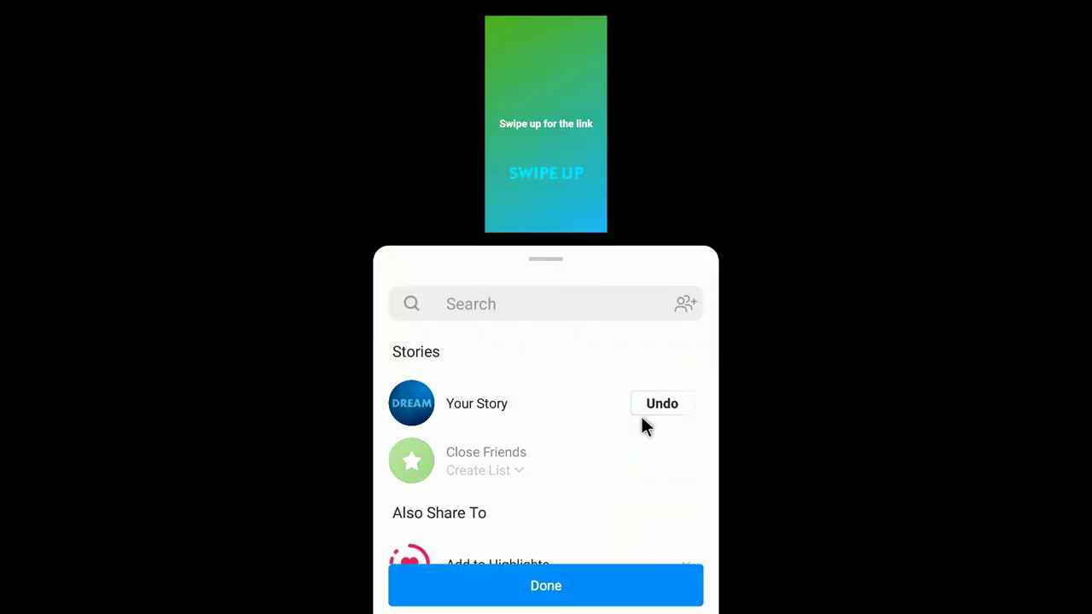
Open your posted story from the feed and swipe up to see its viewers, none yet.
left_click(550, 592)
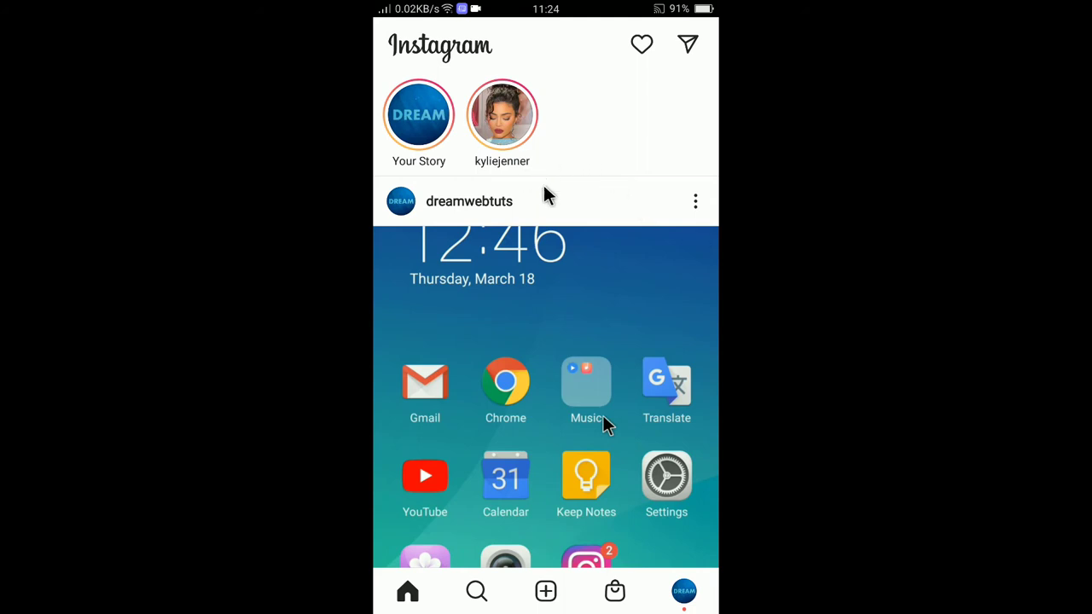
left_click(430, 113)
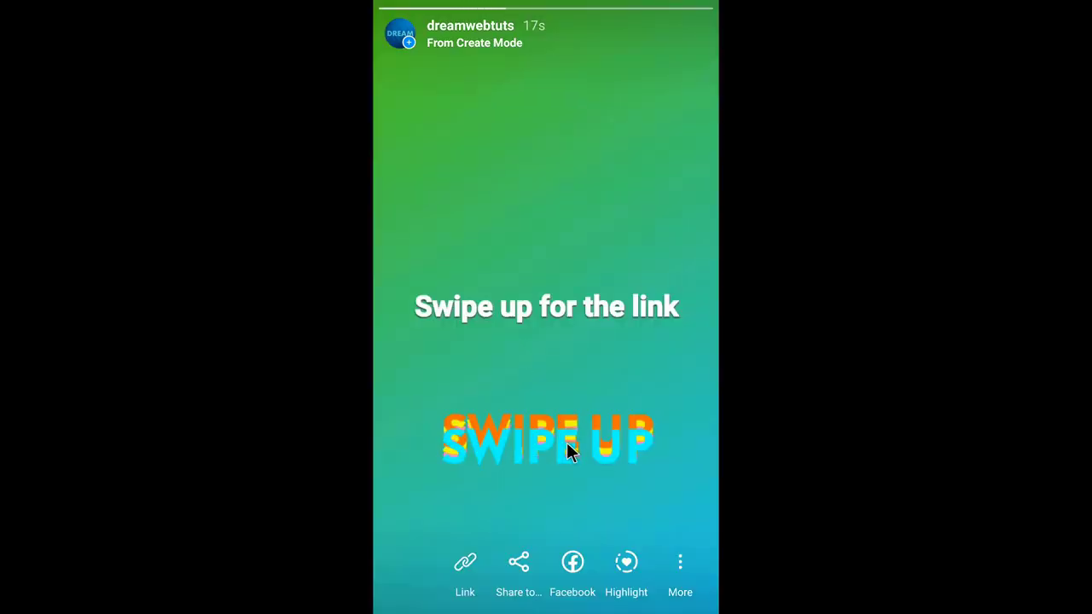
left_click_drag(568, 435, 578, 8)
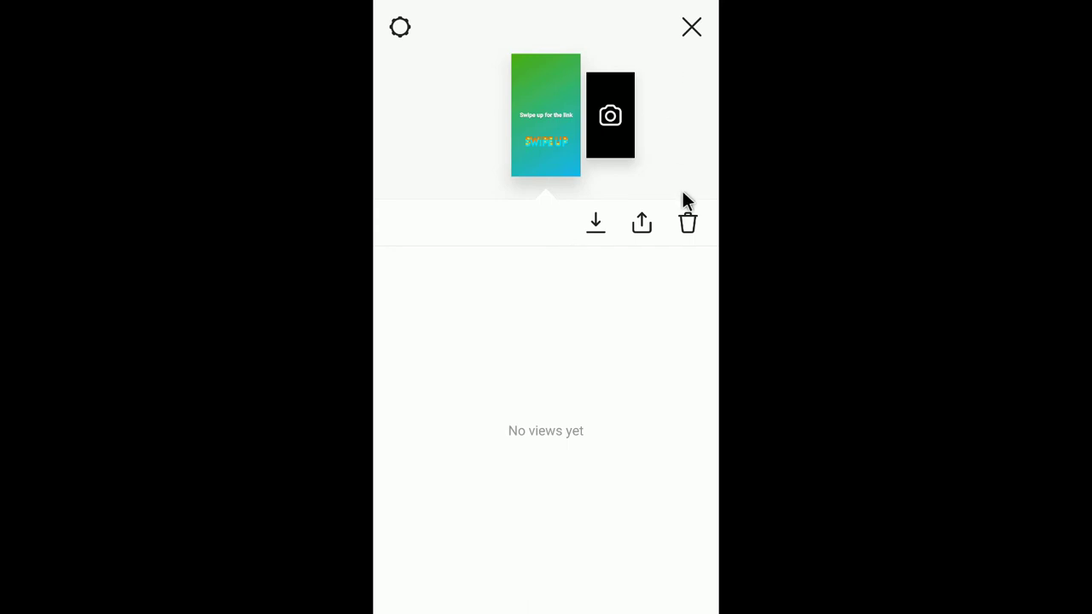
Close the viewers panel and switch to the second logged-in account.
left_click(694, 29)
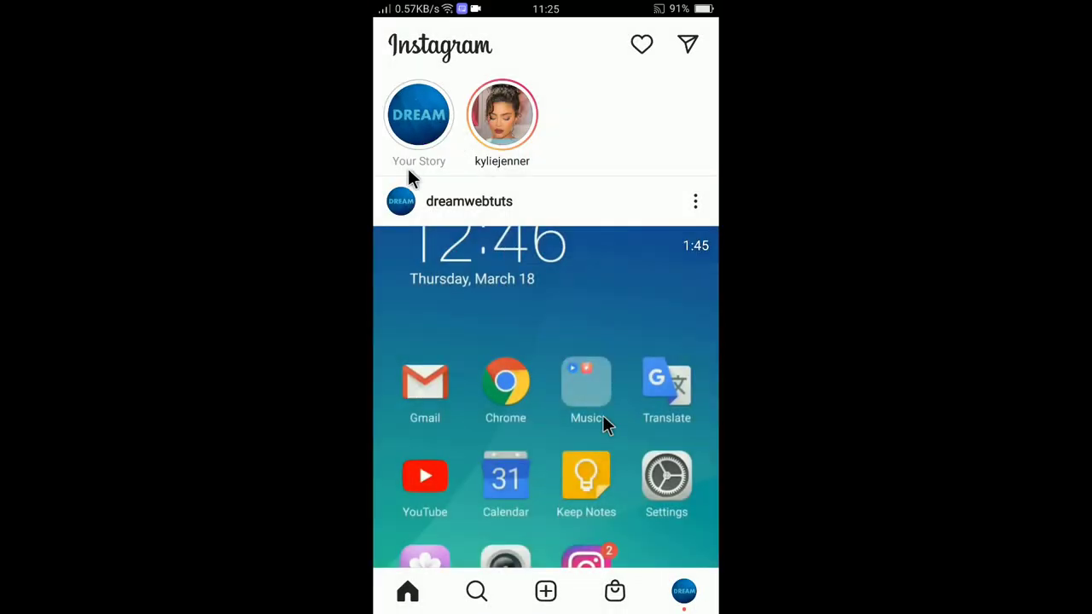
double_click(685, 592)
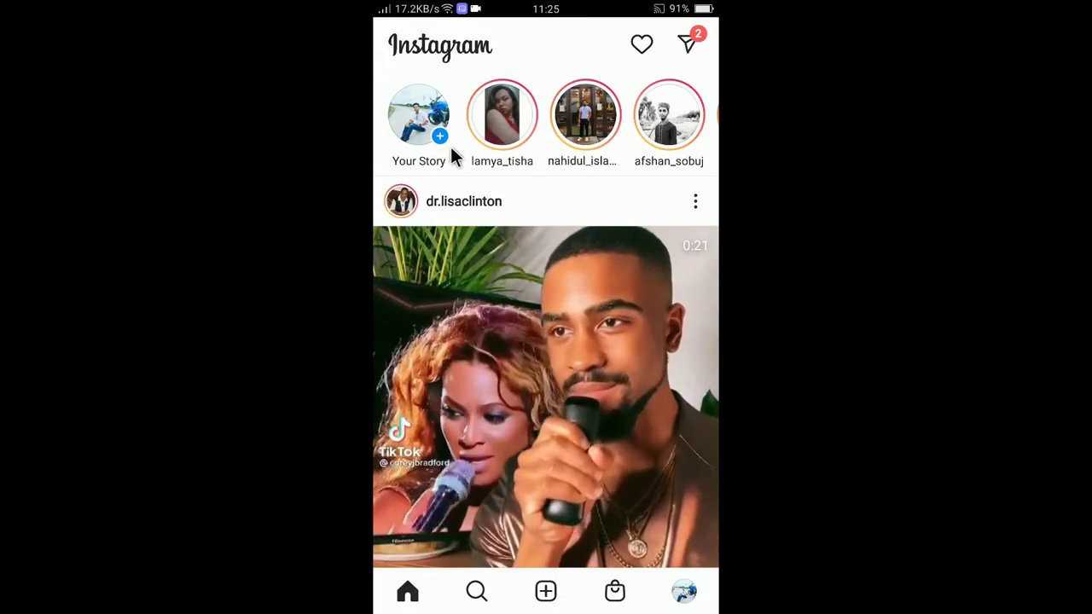
Open the tutorial channel from recent searches and play its 'Swipe up for the link' story.
left_click(476, 591)
left_click(473, 43)
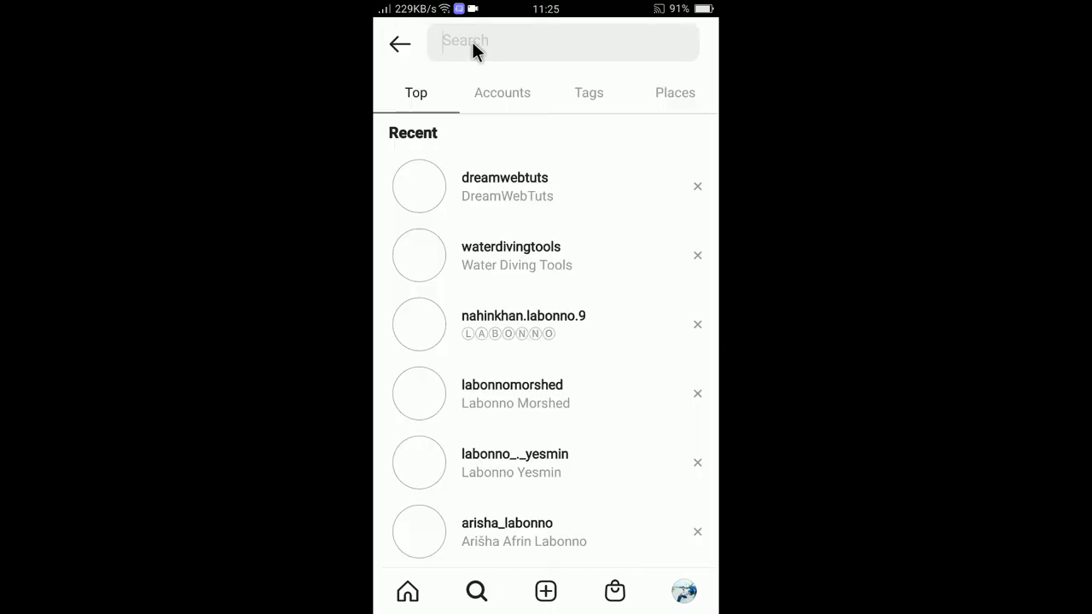
left_click(506, 205)
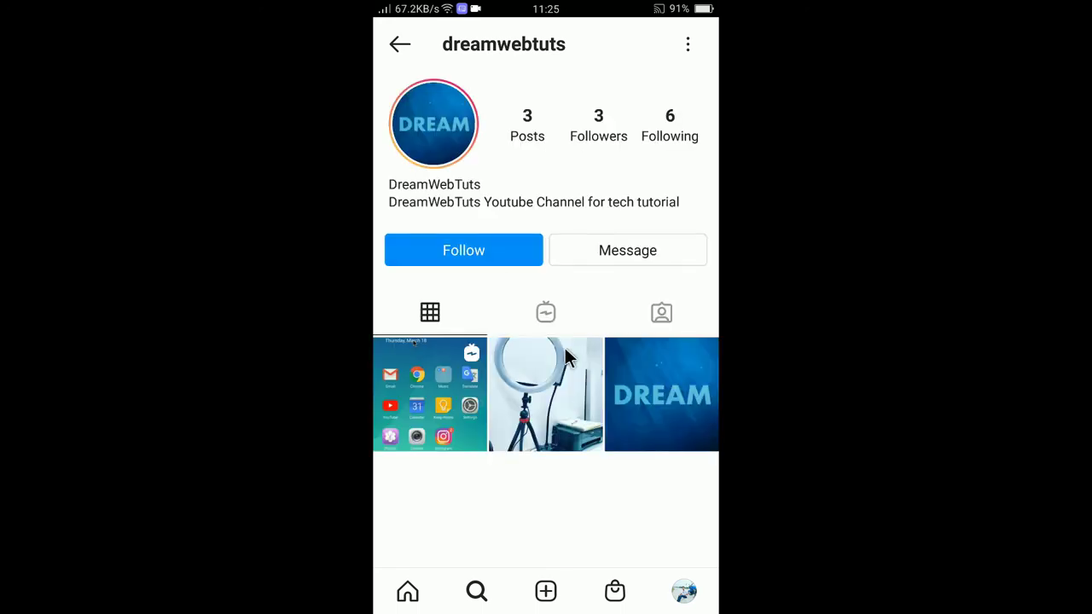
left_click(436, 131)
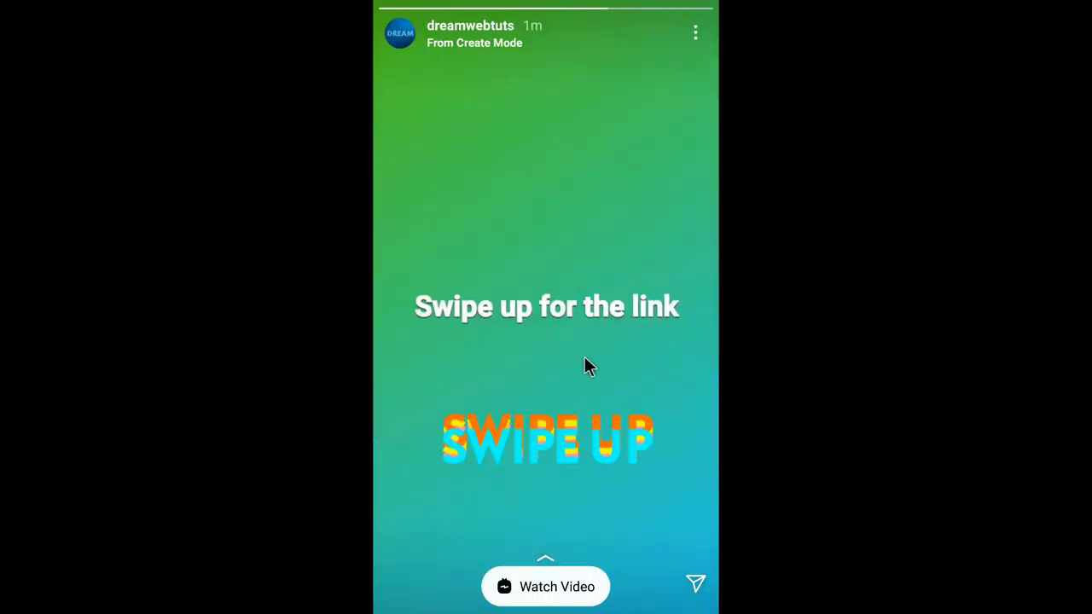
Swipe up into the linked IGTV video, open its facebook.com description link, then exit Instagram.
left_click_drag(582, 356, 564, 229)
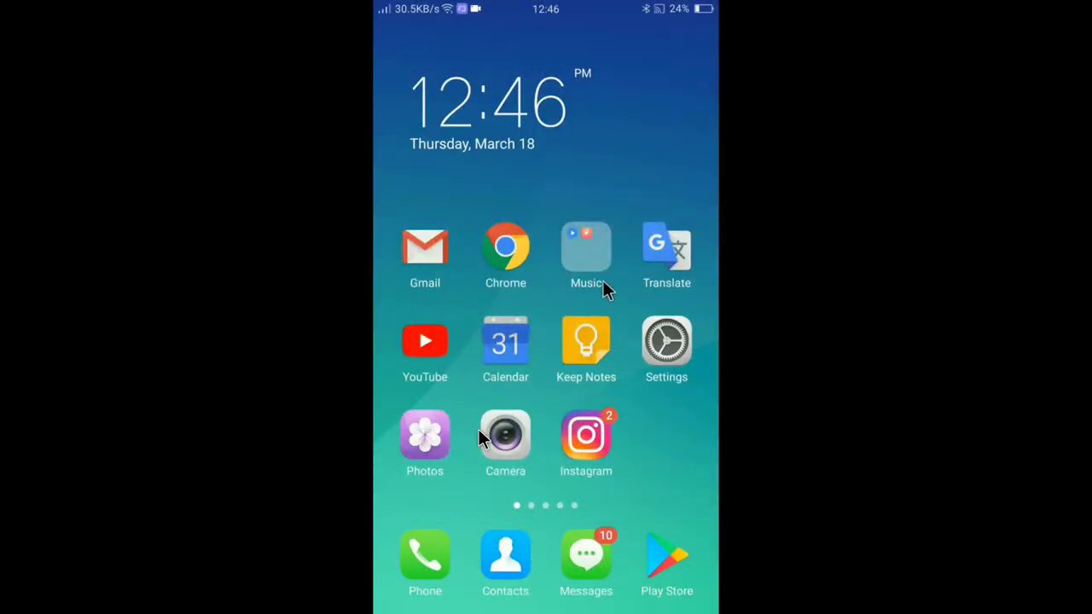
left_click(547, 333)
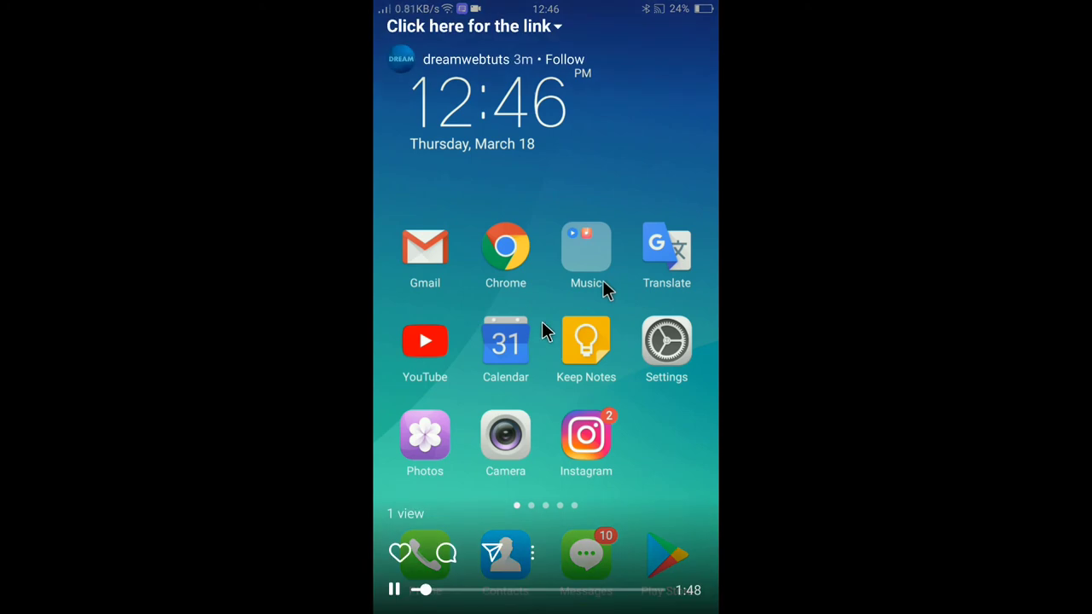
left_click(521, 32)
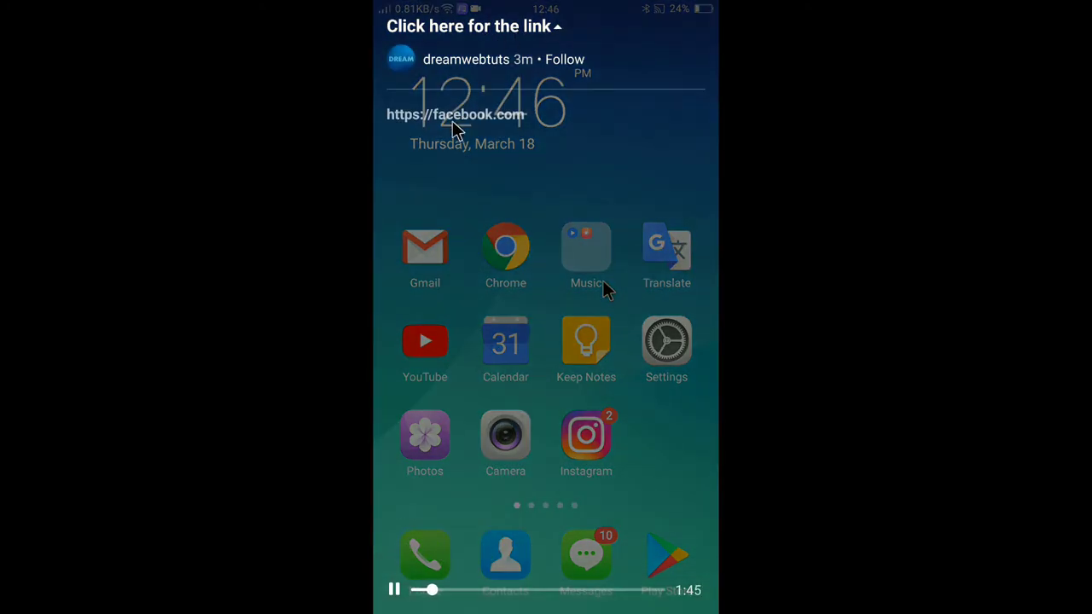
left_click(458, 117)
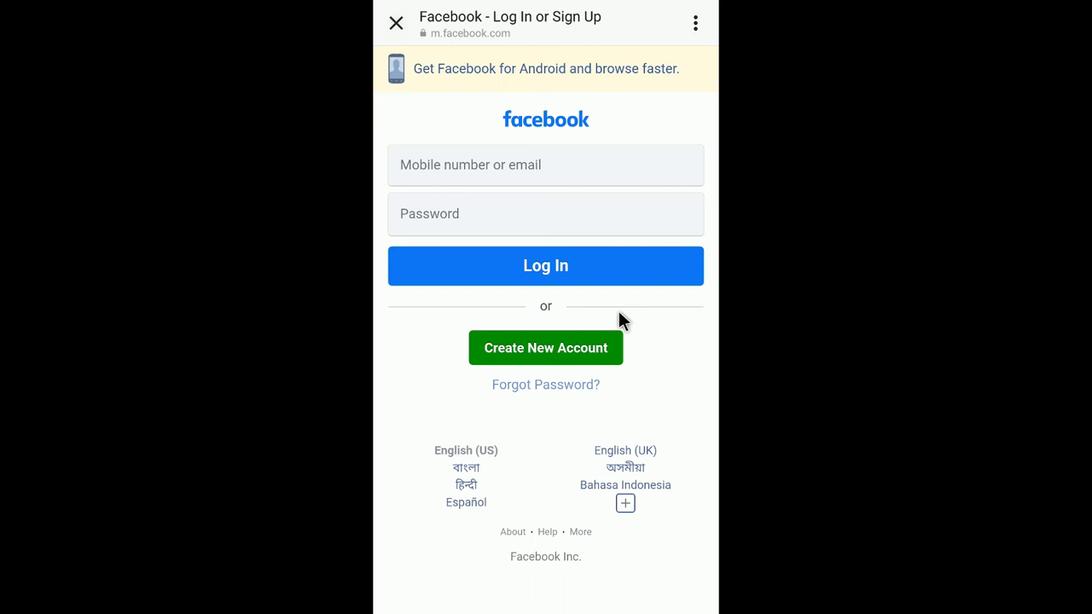
left_click(396, 23)
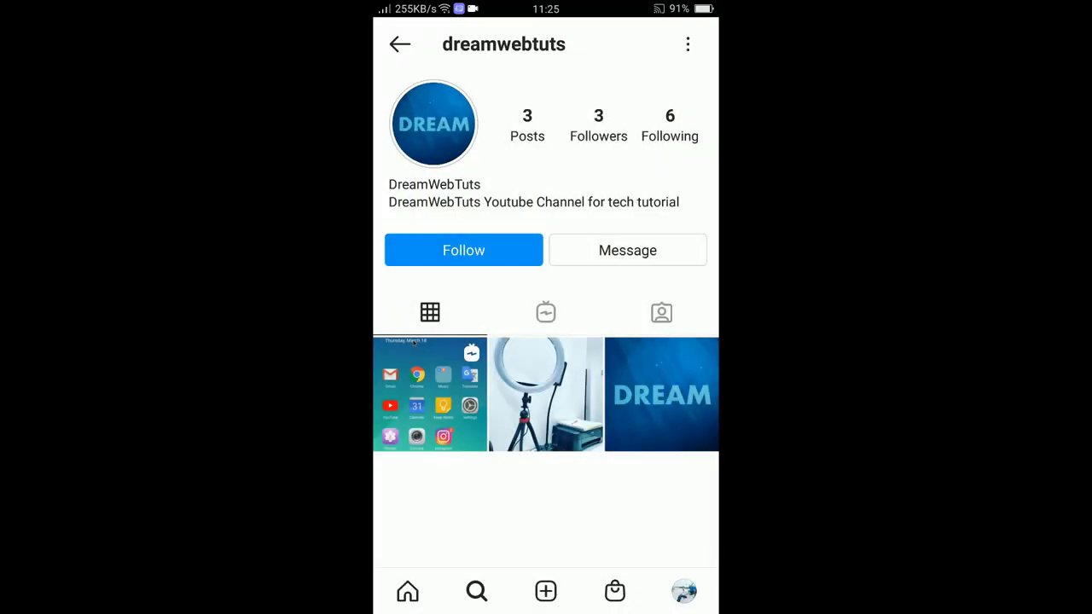
key("Escape")
key("Escape")
key("Escape")
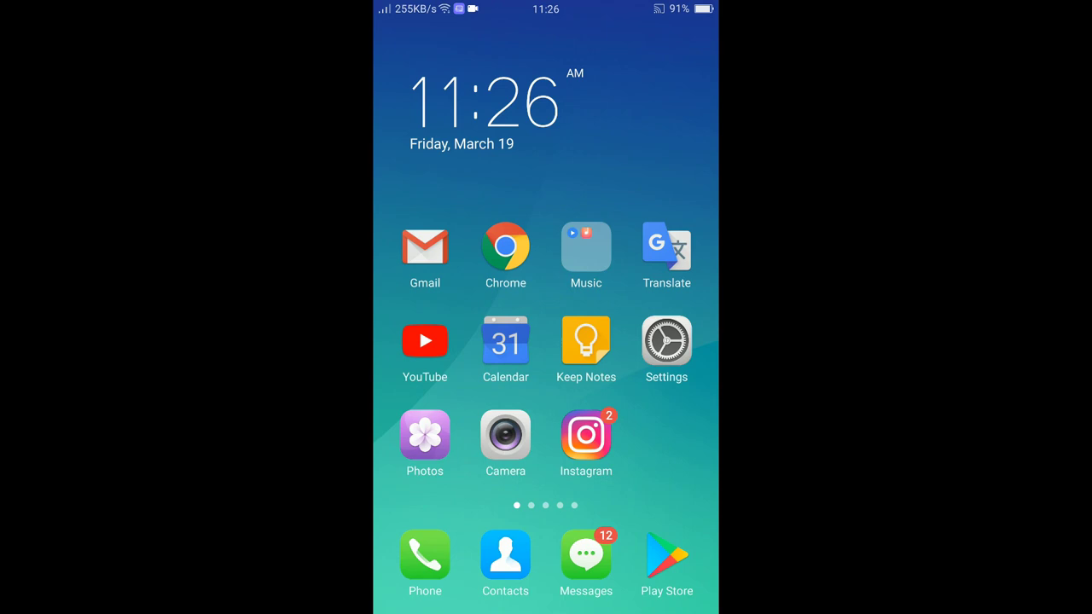